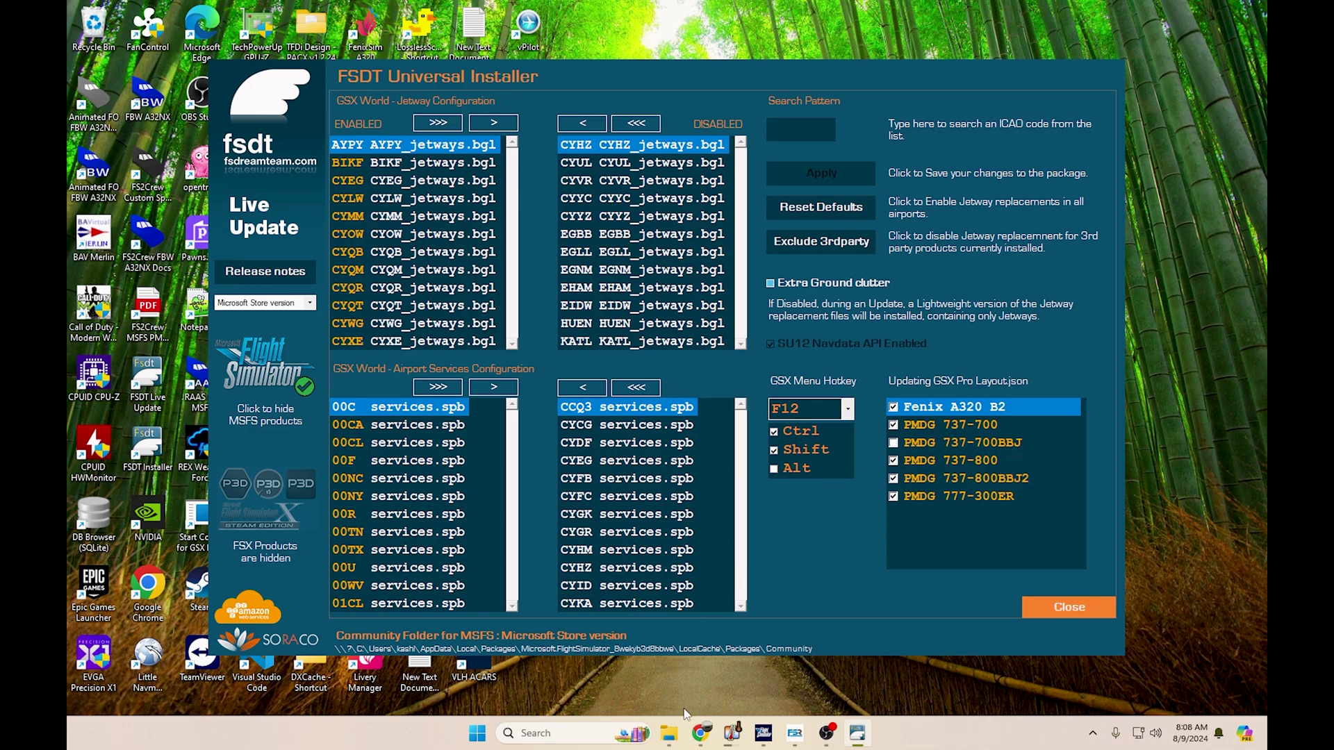
- Switch to Microsoft Flight Simulator, leave the aircraft selection and world map, and open the General Options
left_click(763, 733)
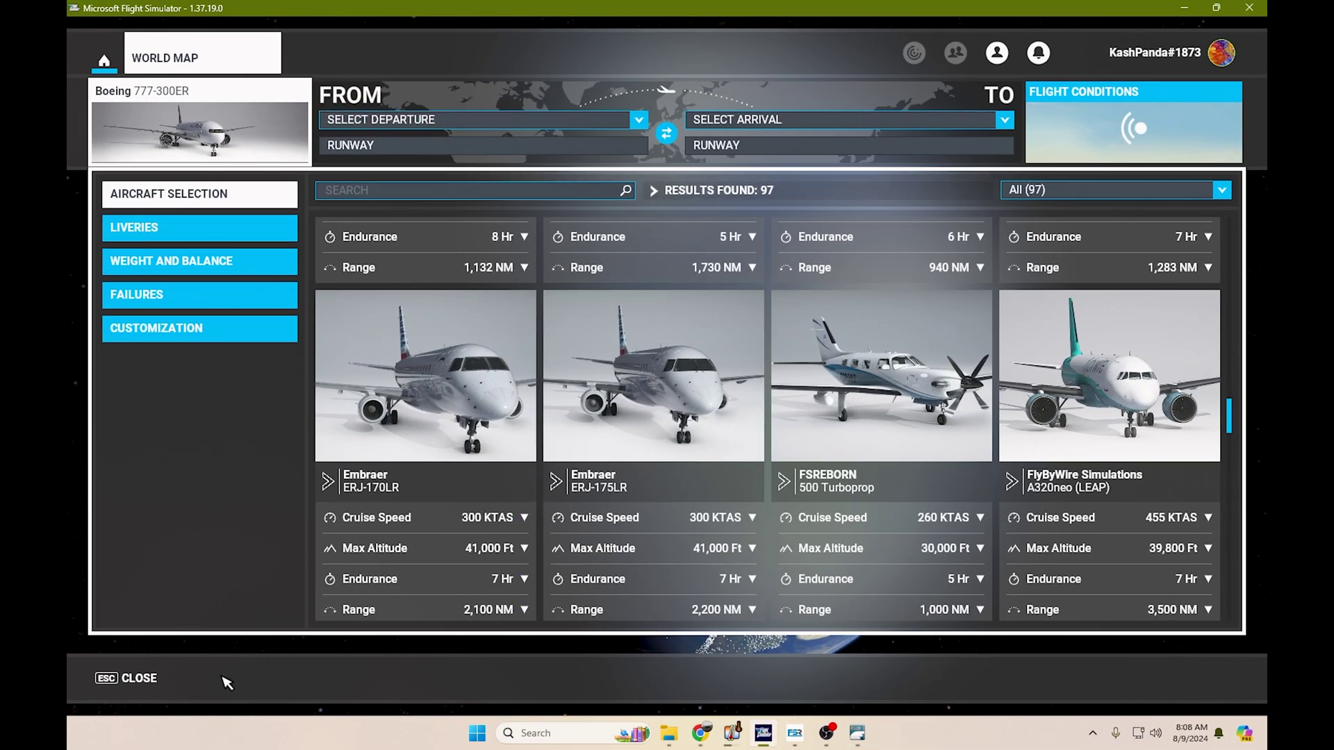
left_click(129, 678)
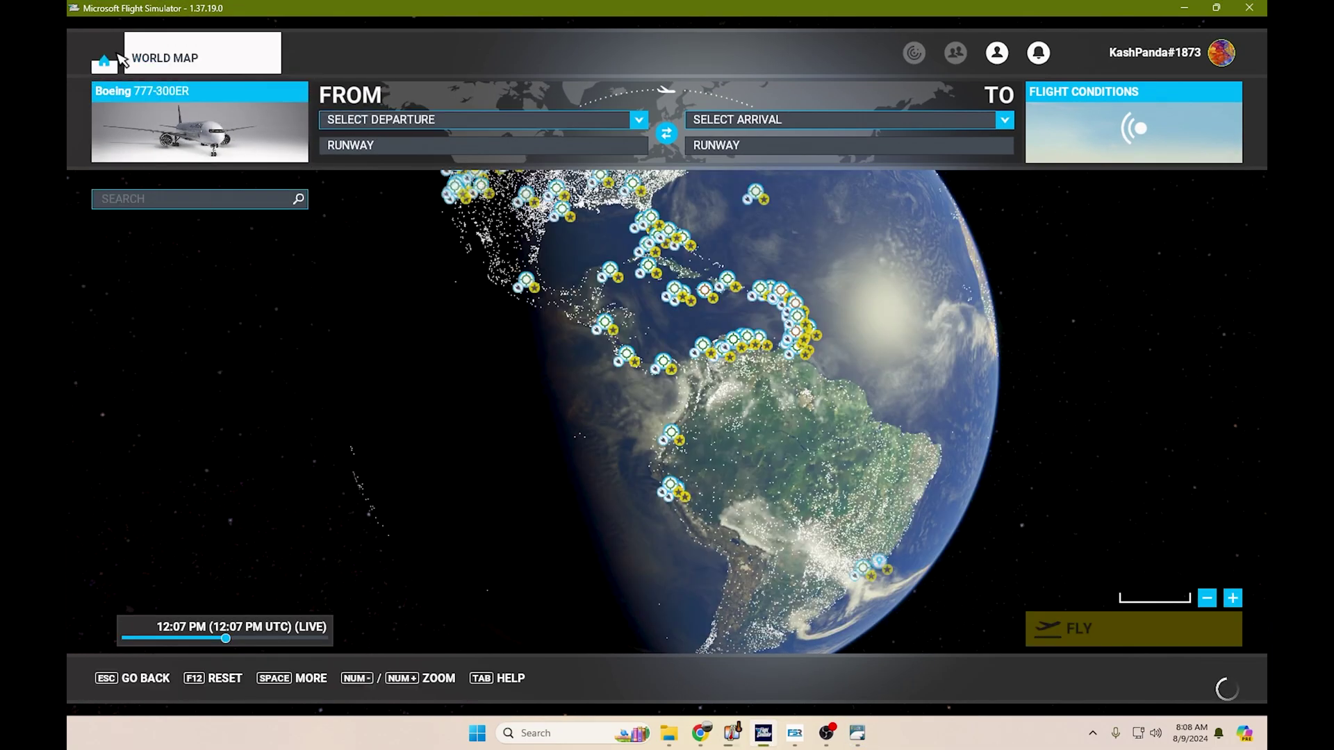
left_click(105, 62)
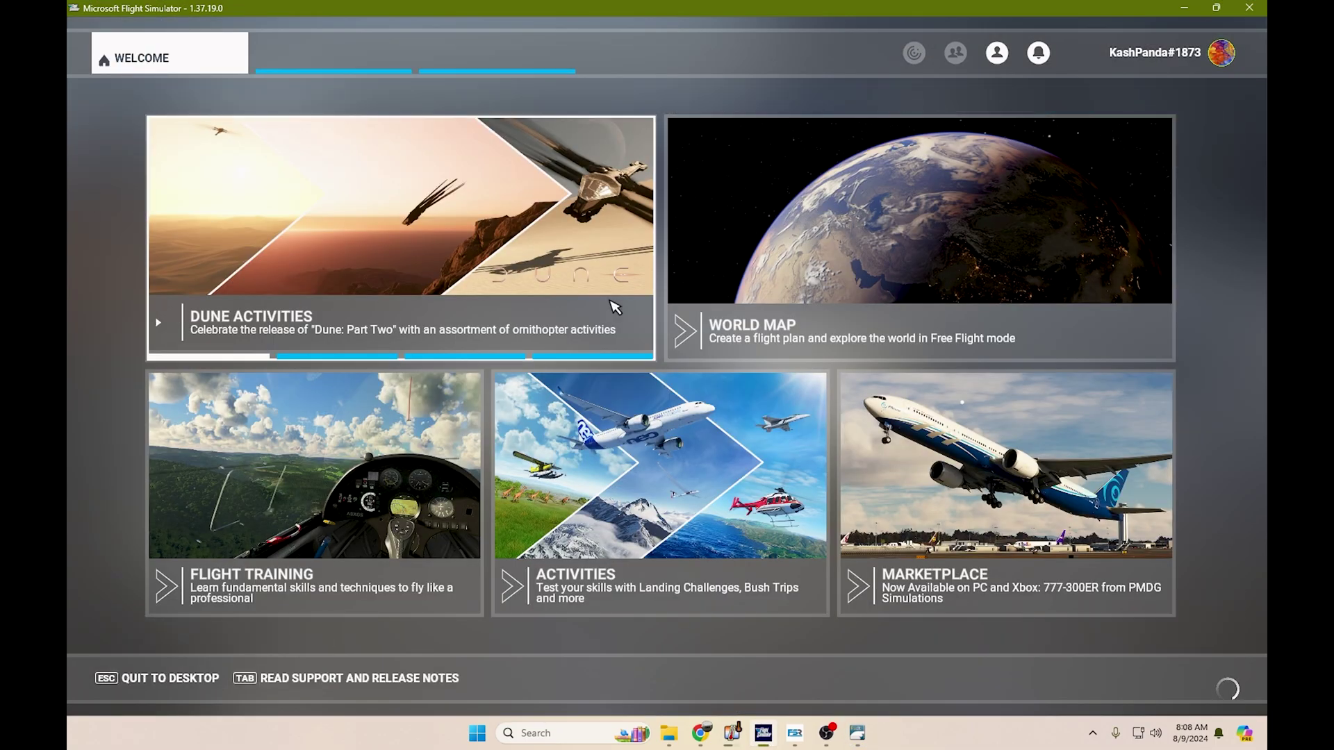
key("Return")
key("Escape")
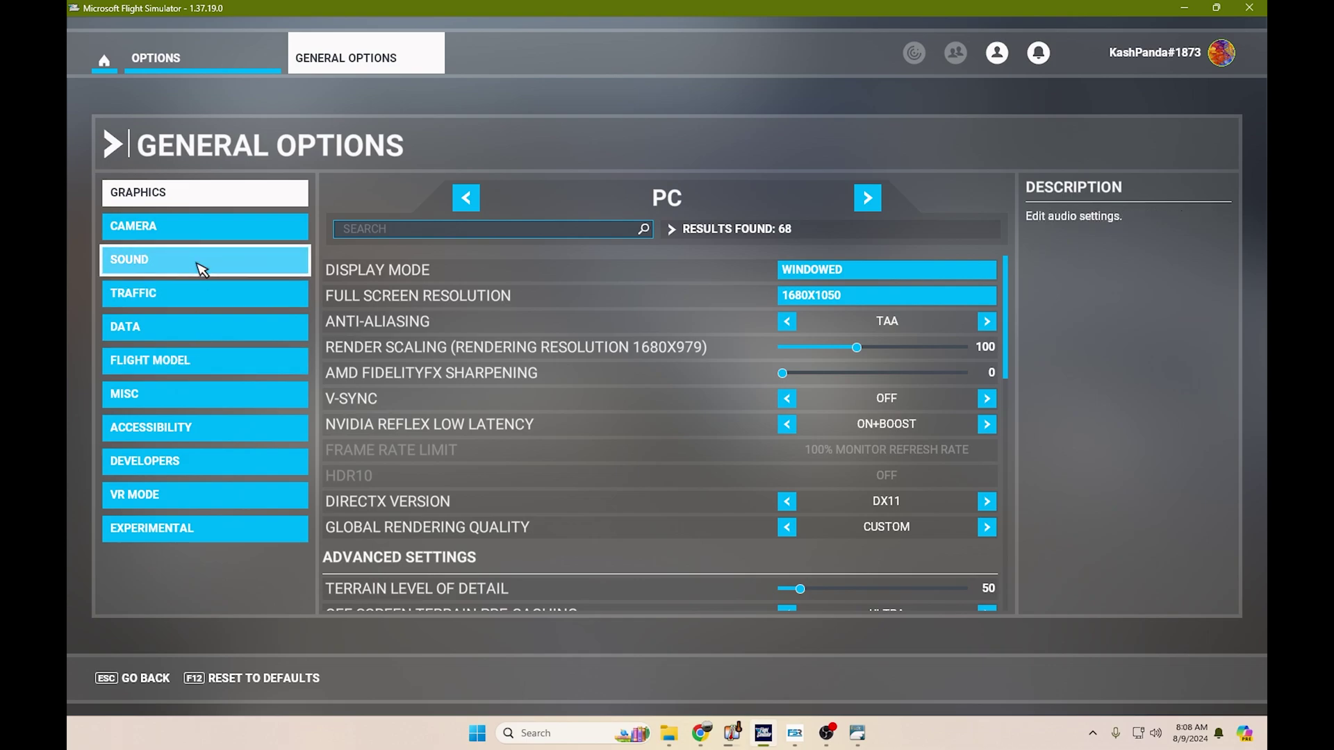
- Review the Graphics options and the aviation, airport, and land and sea traffic settings in the Traffic options
scroll(589, 439, "down", 5)
scroll(589, 439, "down", 5)
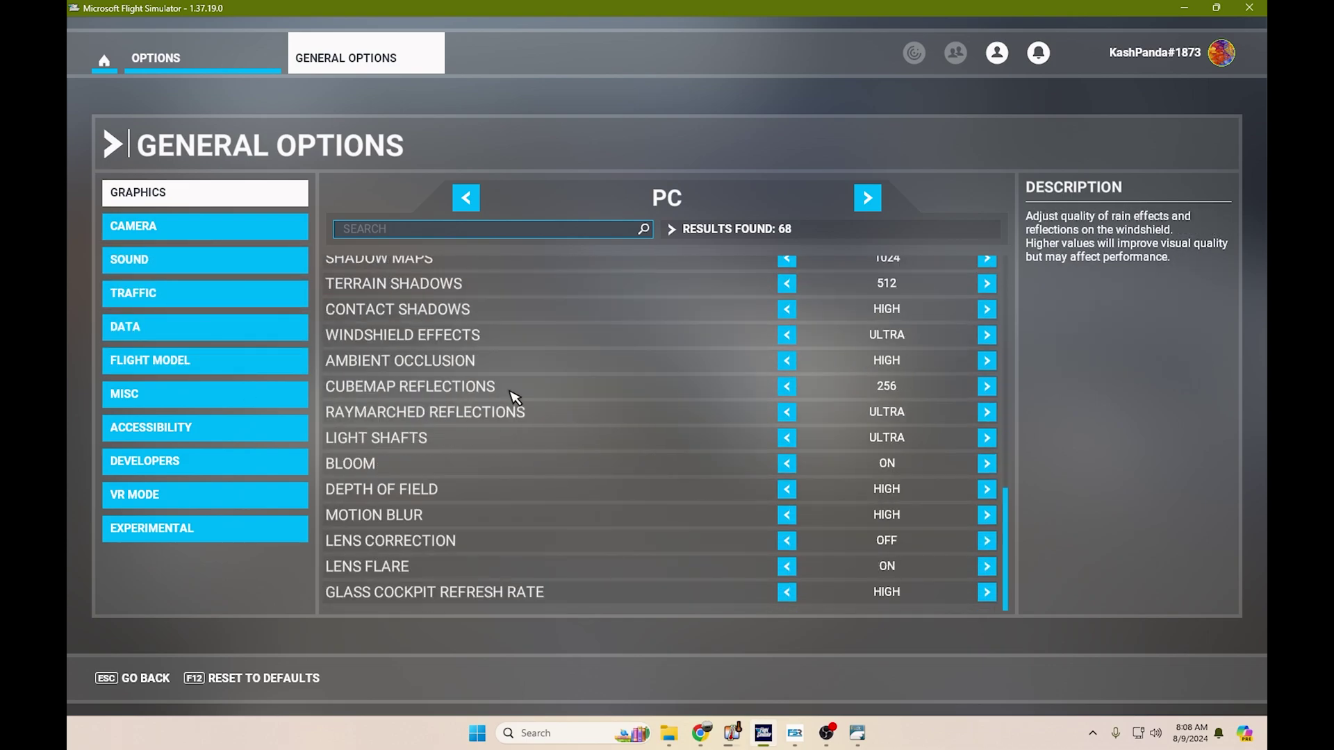
scroll(564, 500, "up", 15)
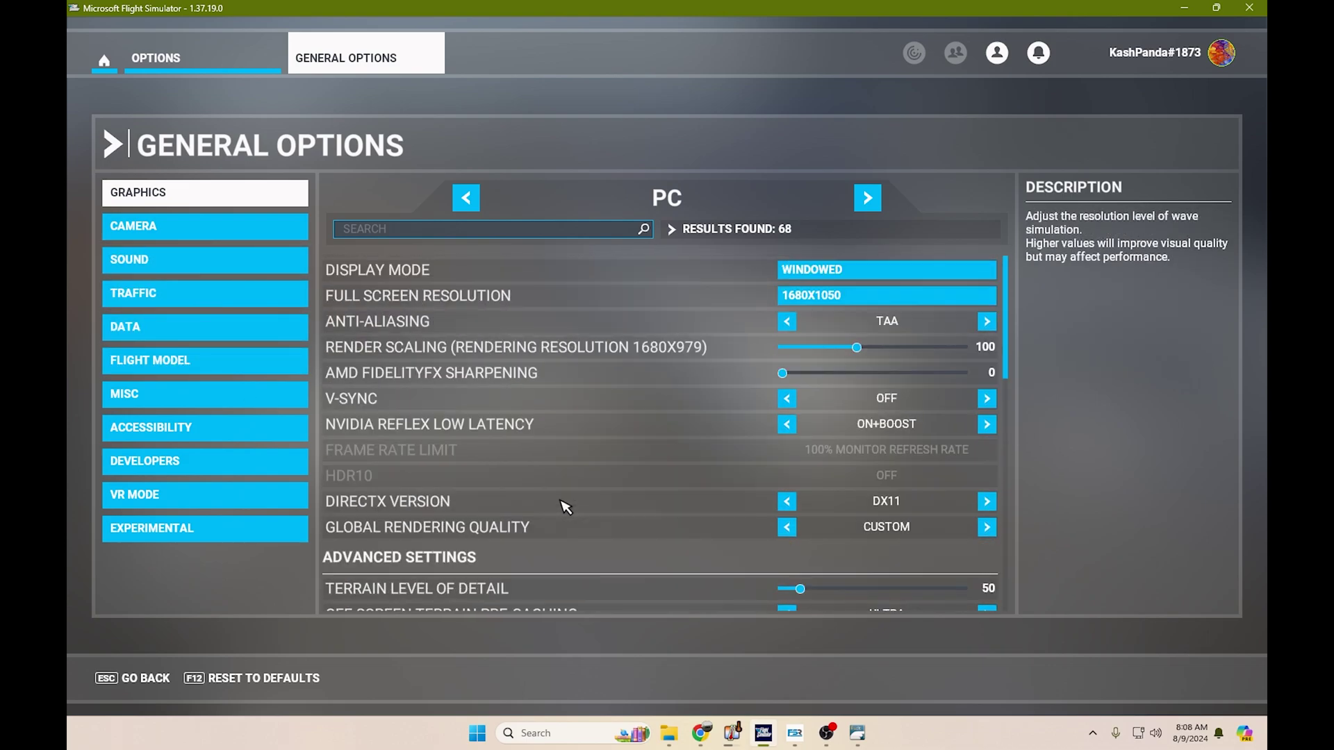
scroll(567, 501, "down", 1)
scroll(566, 500, "up", 1)
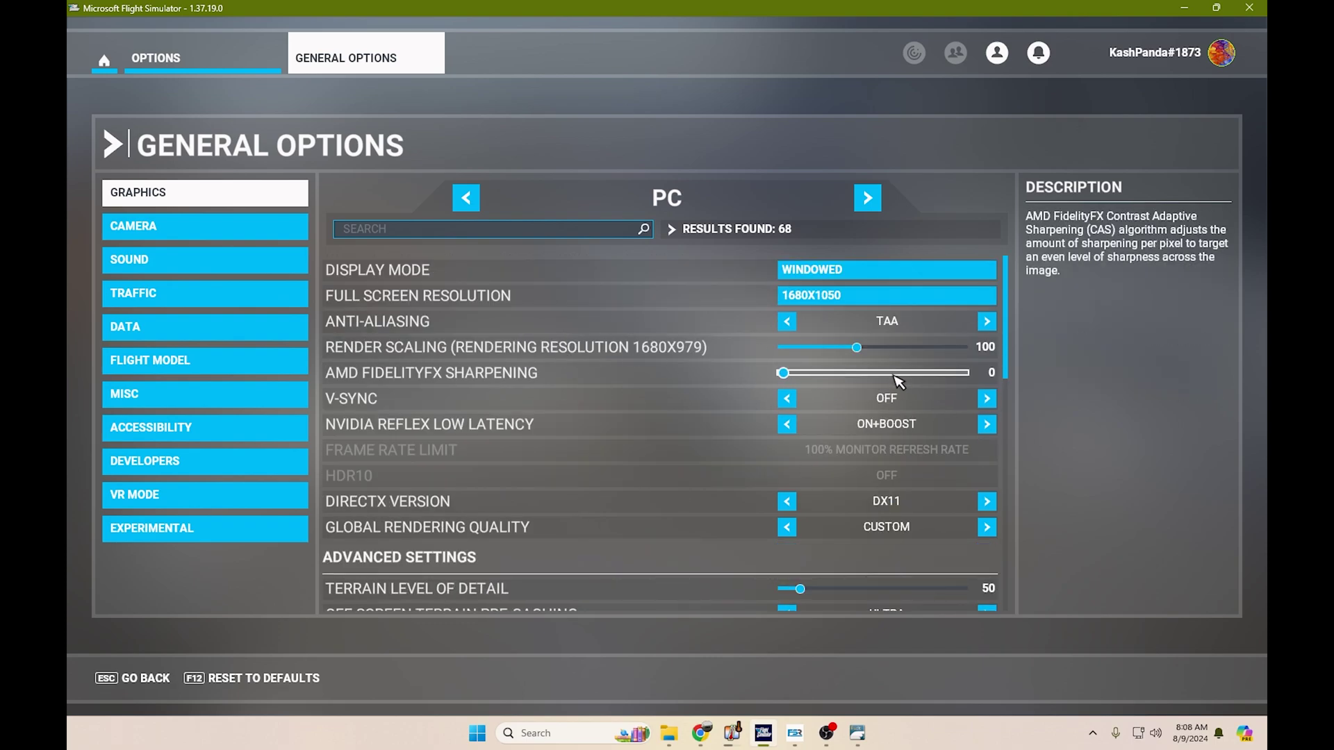
left_click(188, 298)
scroll(625, 445, "down", 3)
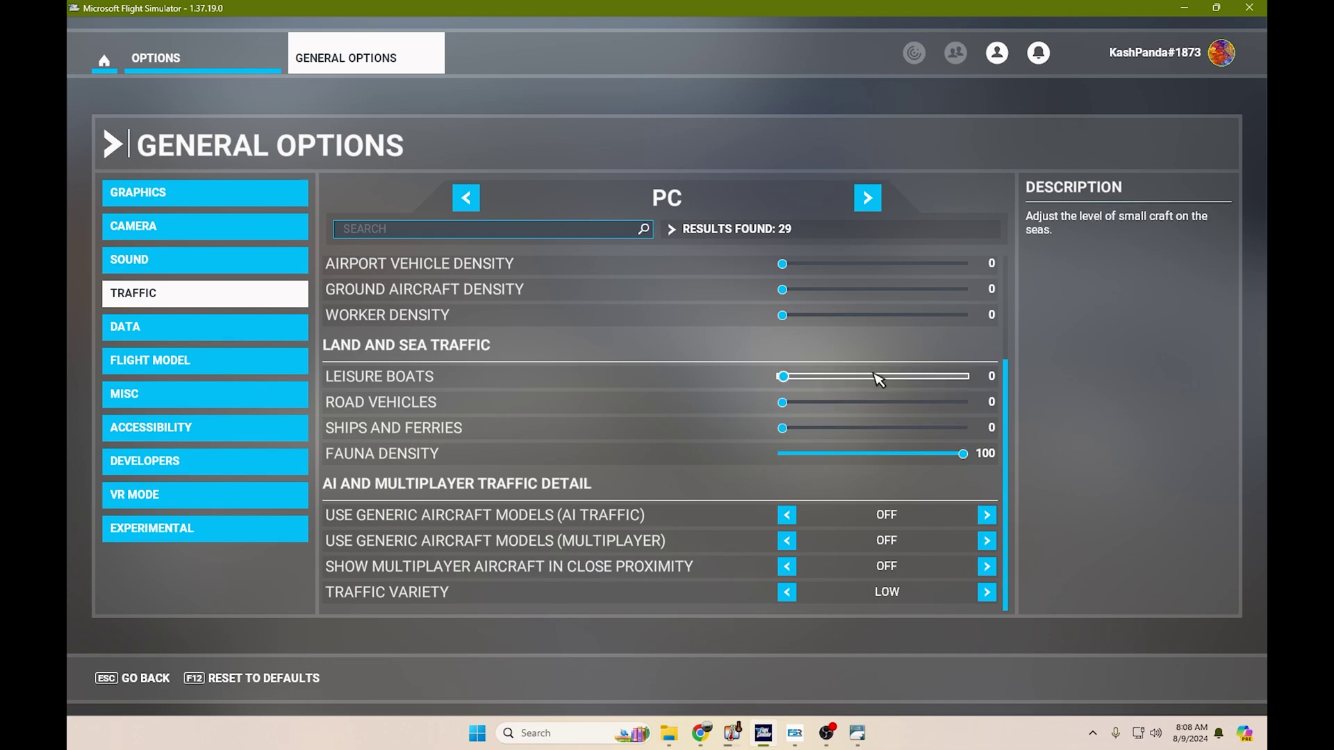
scroll(616, 449, "up", 2)
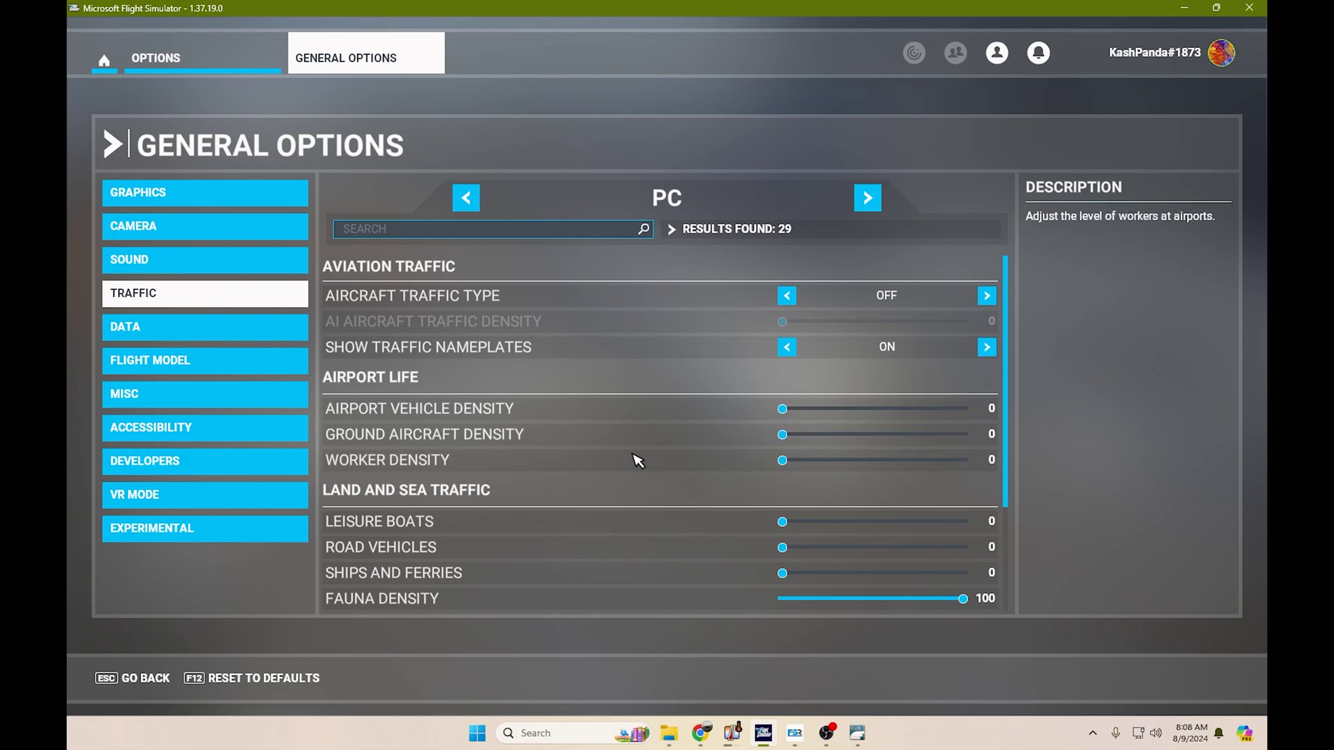
- End the Couatl_Updater2 (32 bit) process in Task Manager and minimise Task Manager
left_click(870, 743)
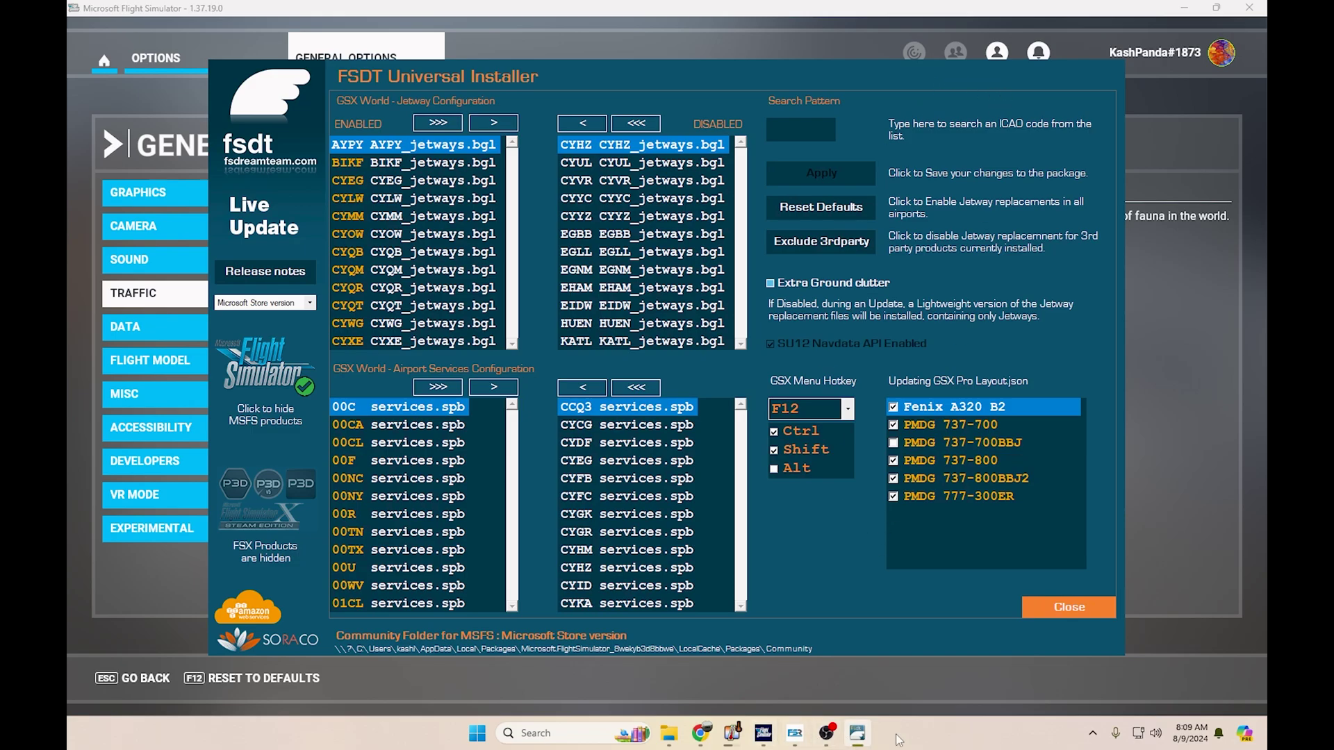
left_click(141, 589)
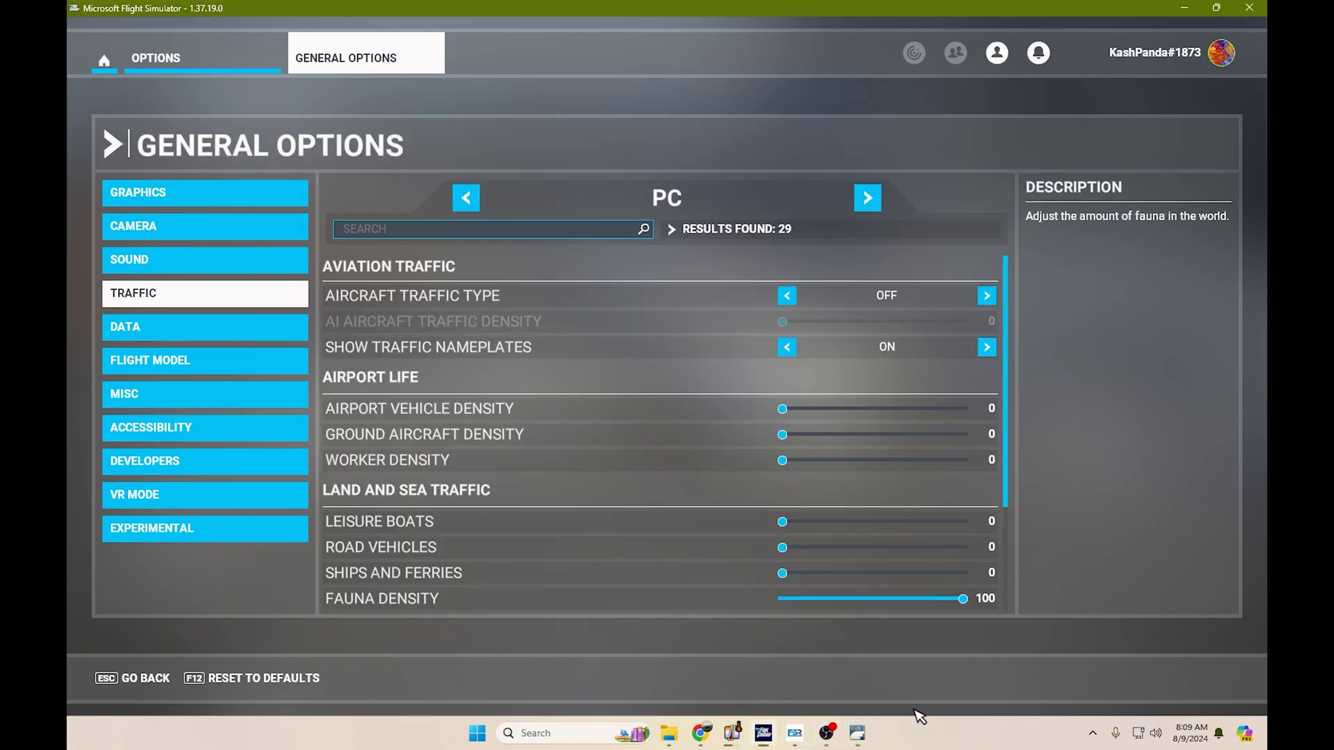
right_click(924, 730)
key("Escape")
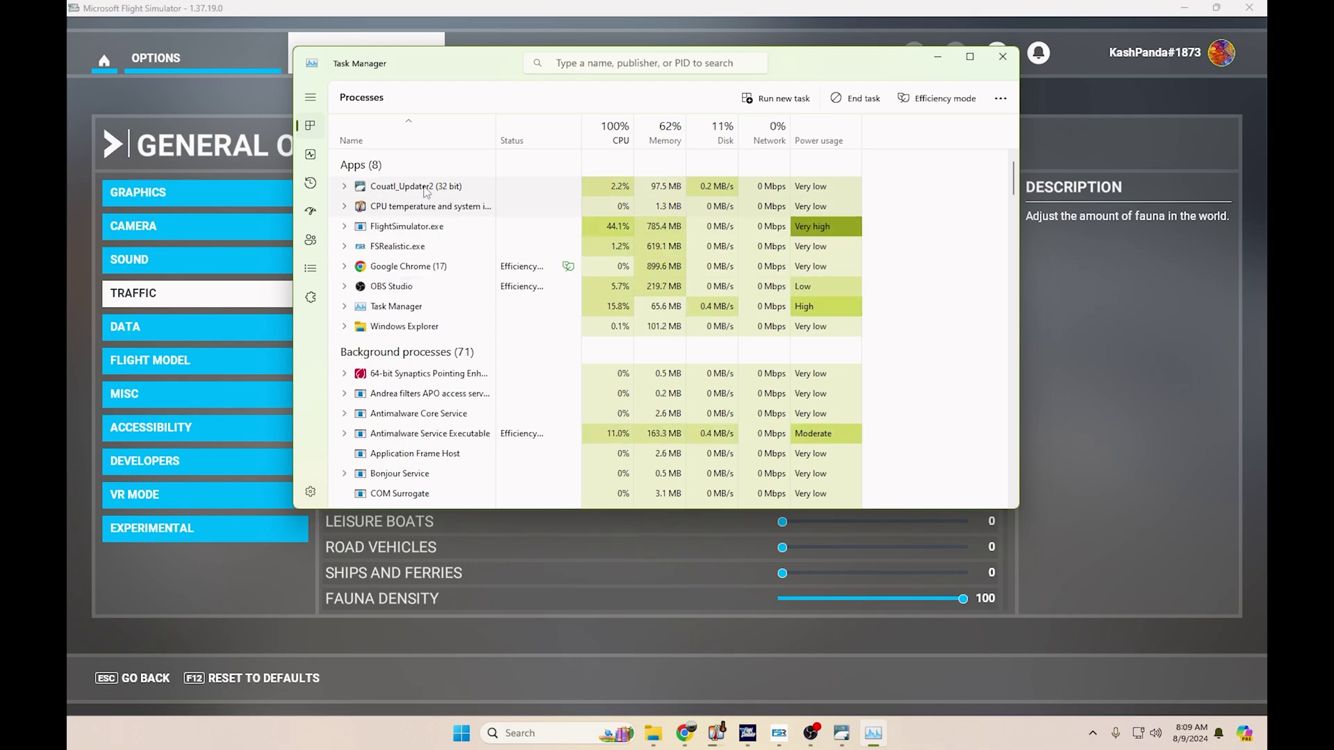
left_click(856, 98)
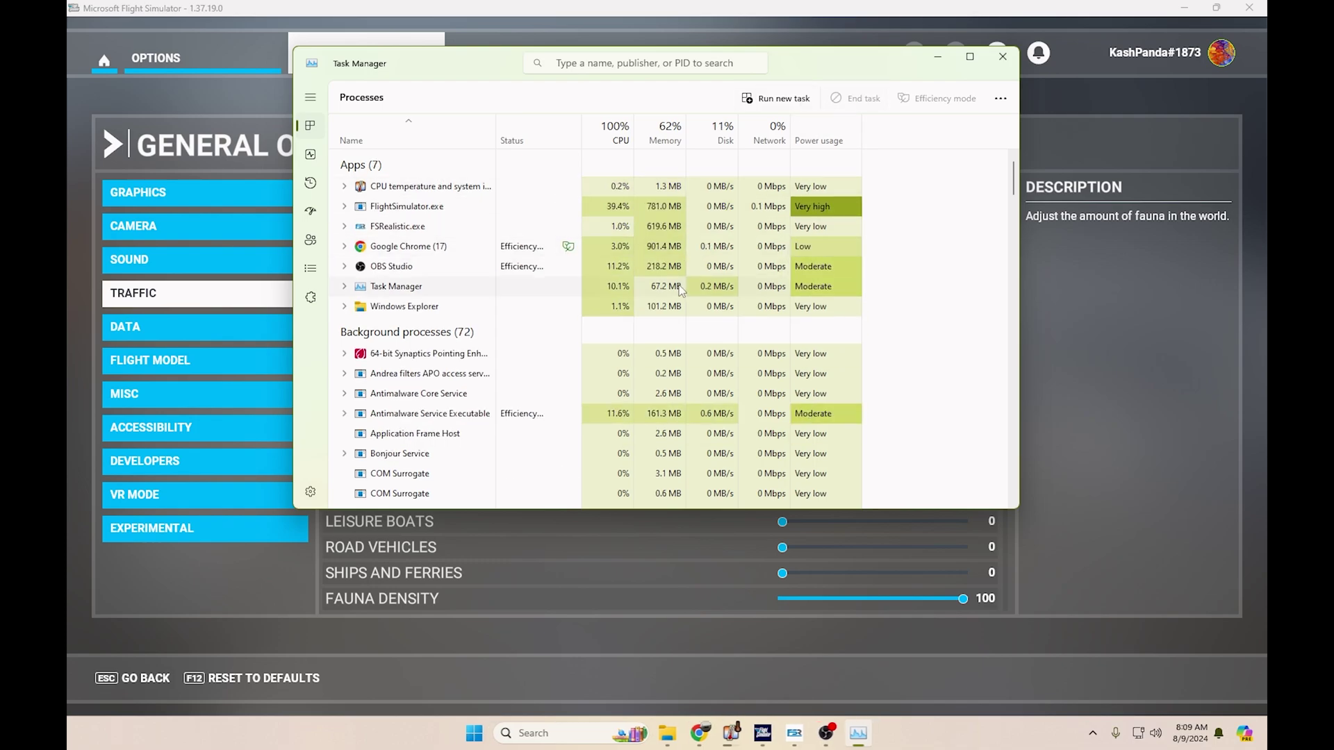
left_click(937, 57)
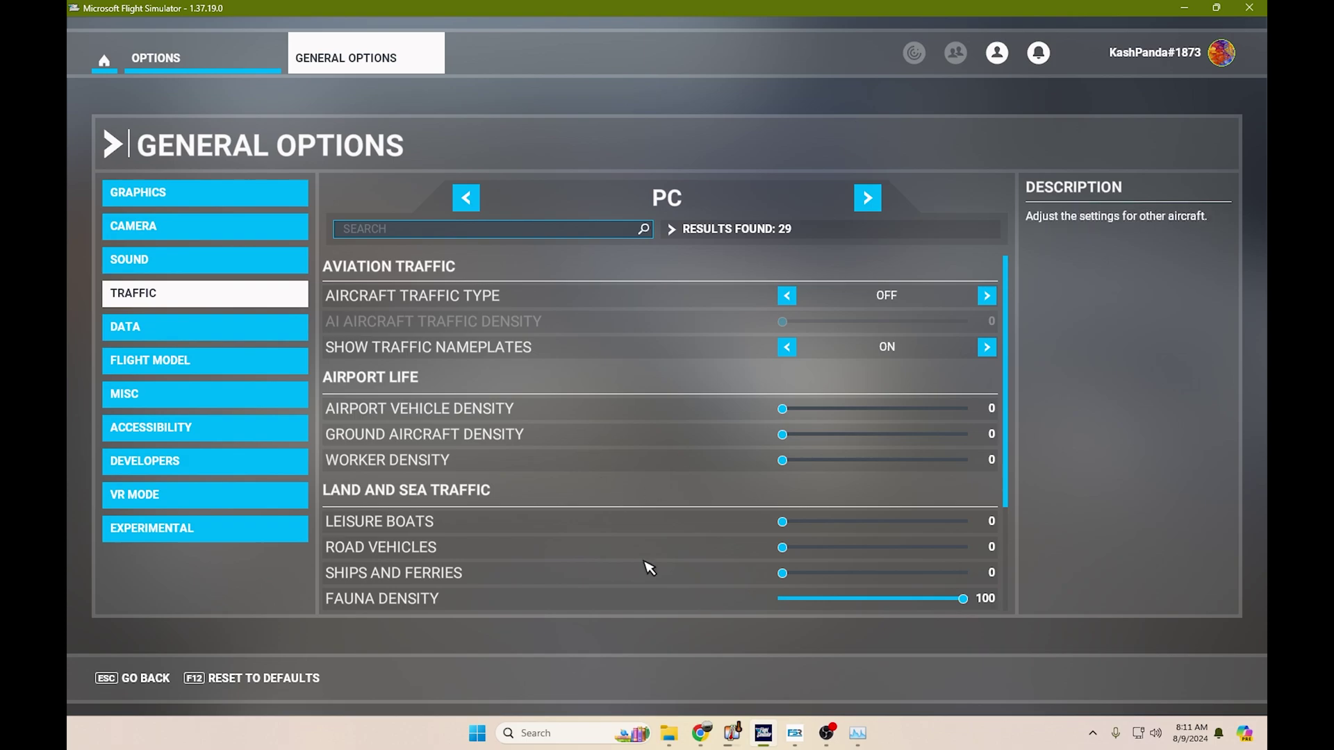
- Launch FSDT Installer from the desktop, examine the GSX Pro configuration and exit the installer
left_click(762, 737)
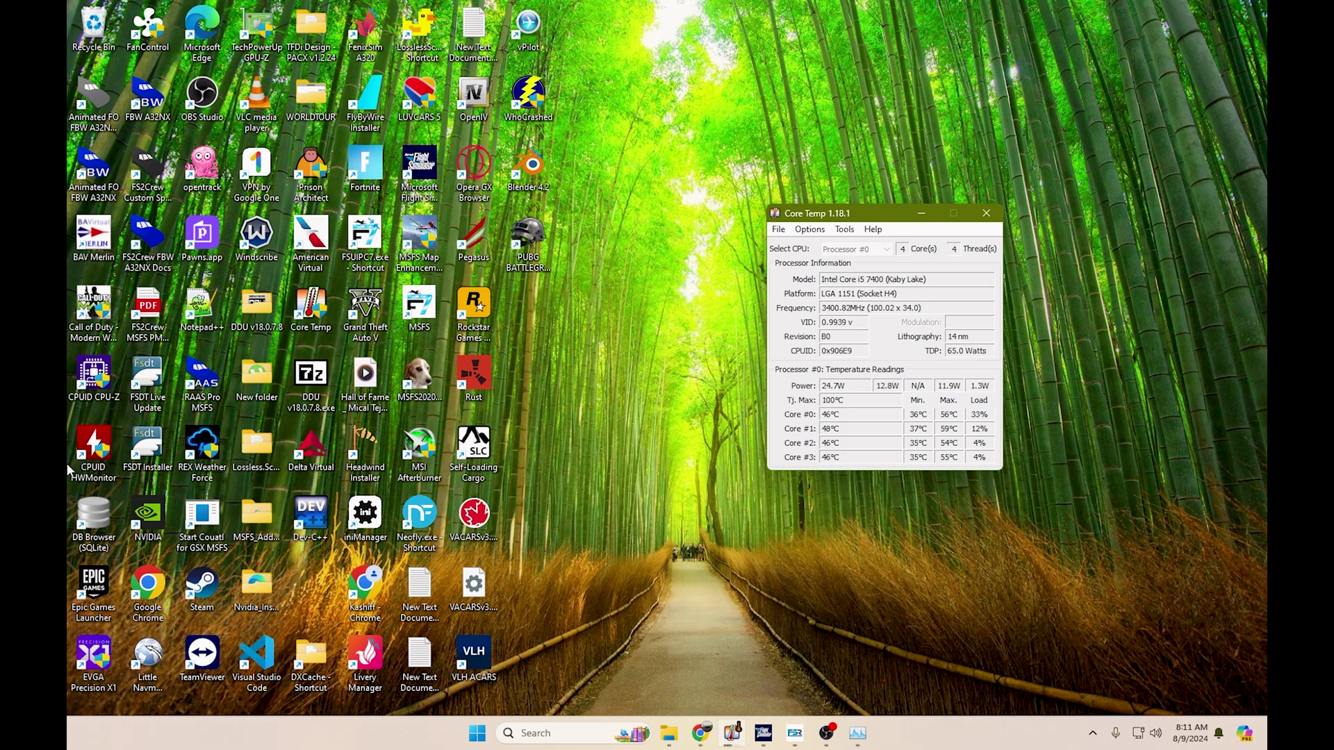
double_click(149, 448)
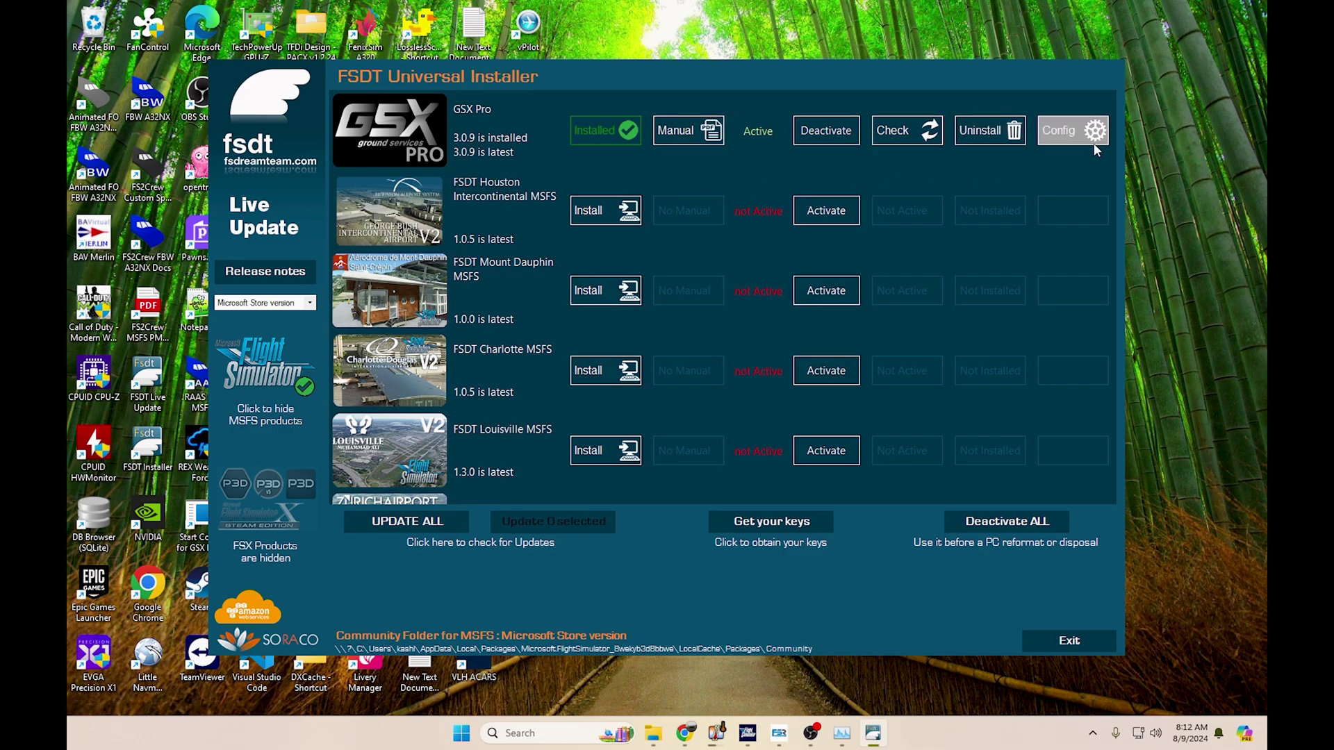
left_click(1072, 134)
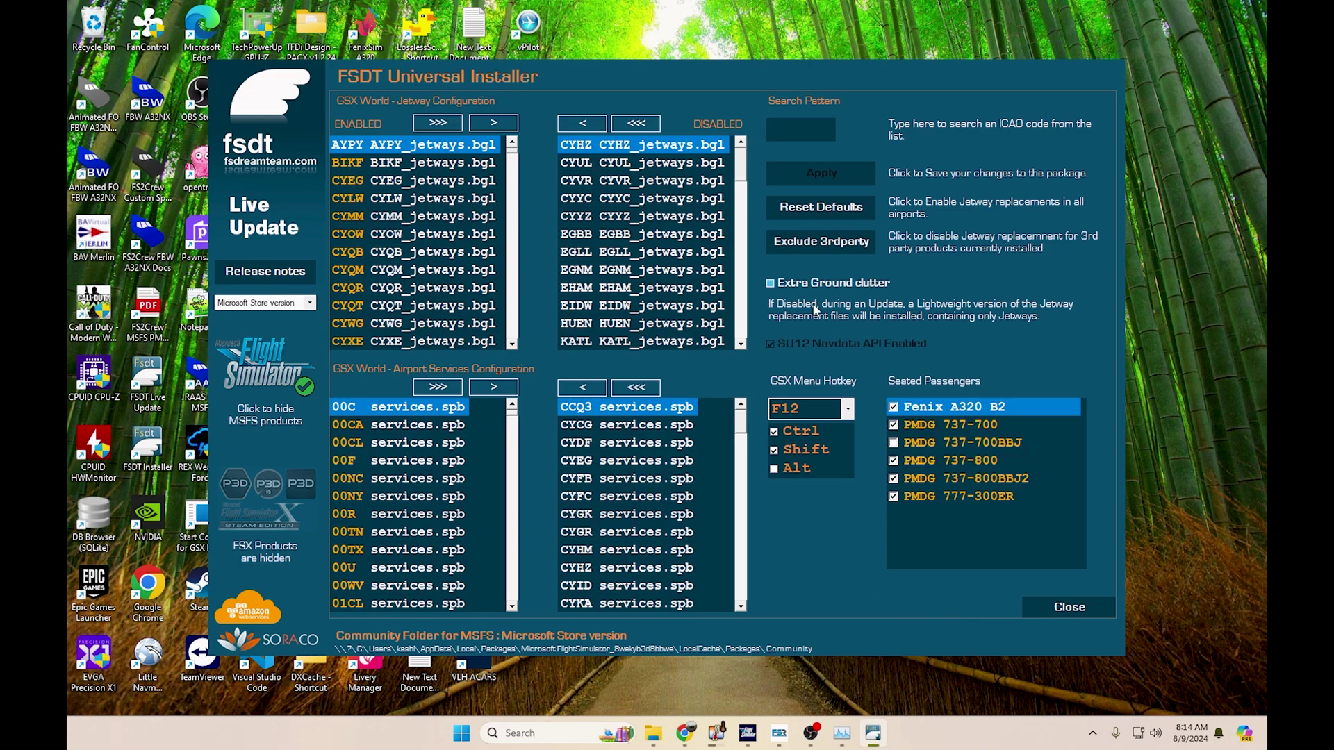
left_click(1073, 610)
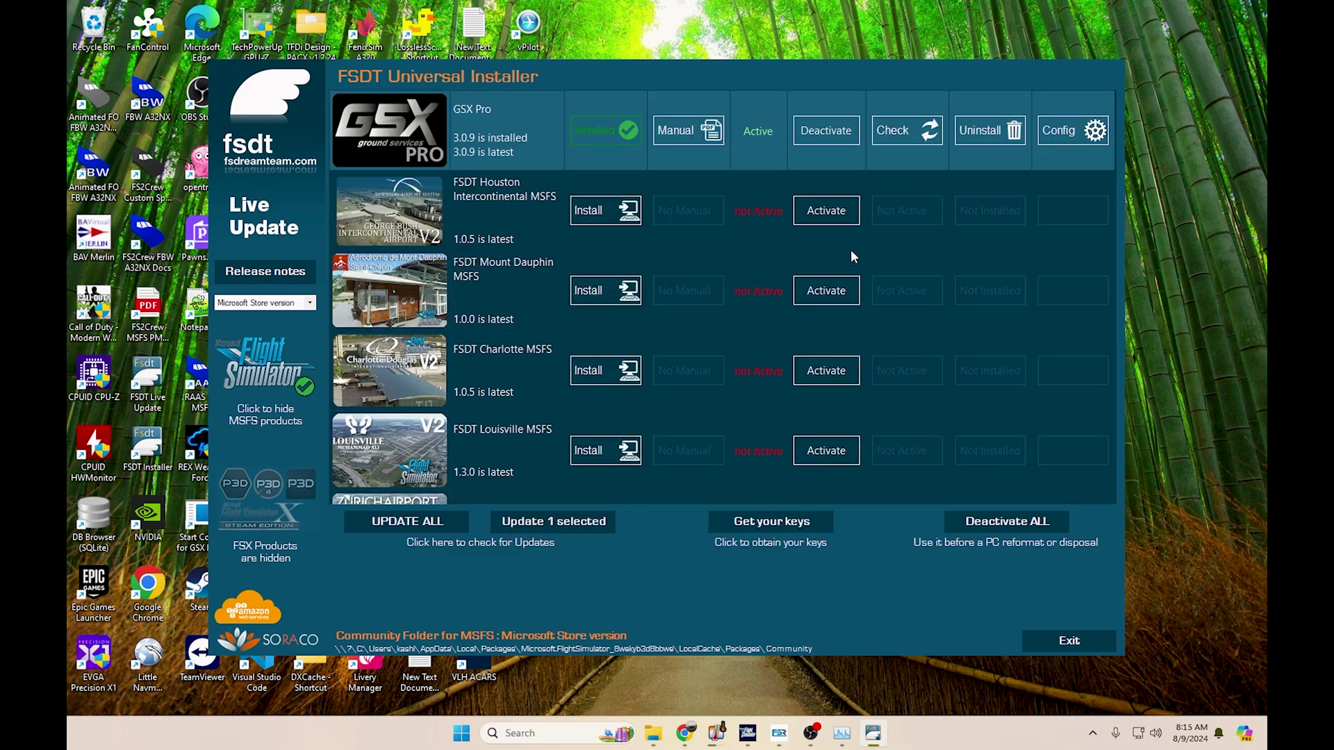
left_click(1068, 641)
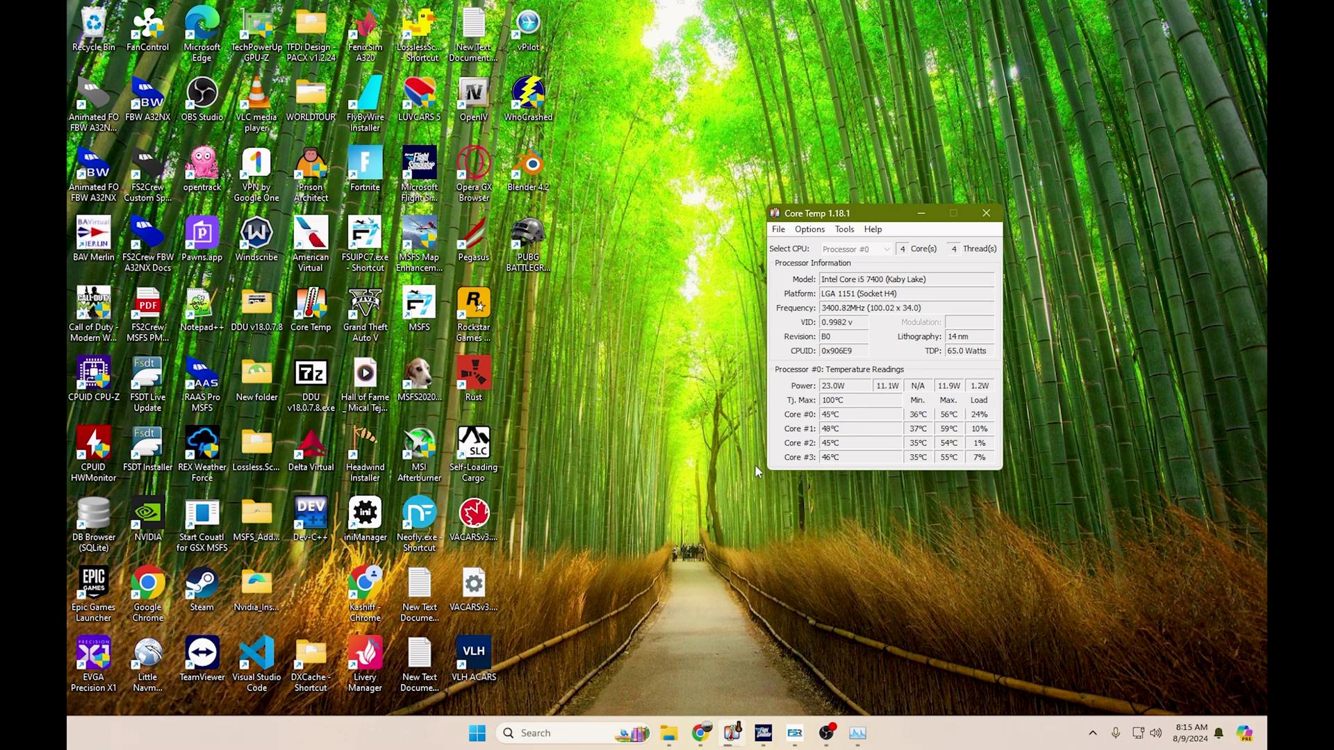
- Switch back to Microsoft Flight Simulator and open the World Map from the Welcome page
left_click(764, 733)
left_click(155, 57)
left_click(764, 323)
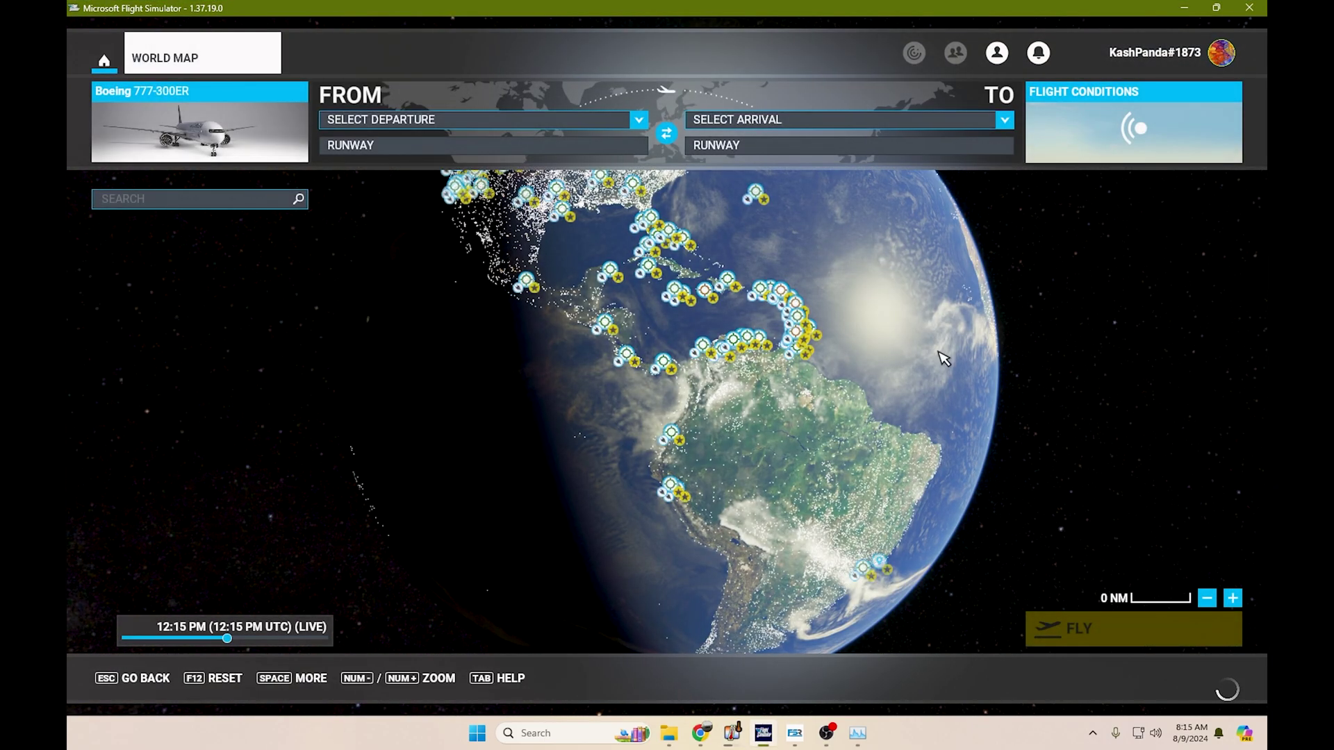
scroll(766, 320, "up", 5)
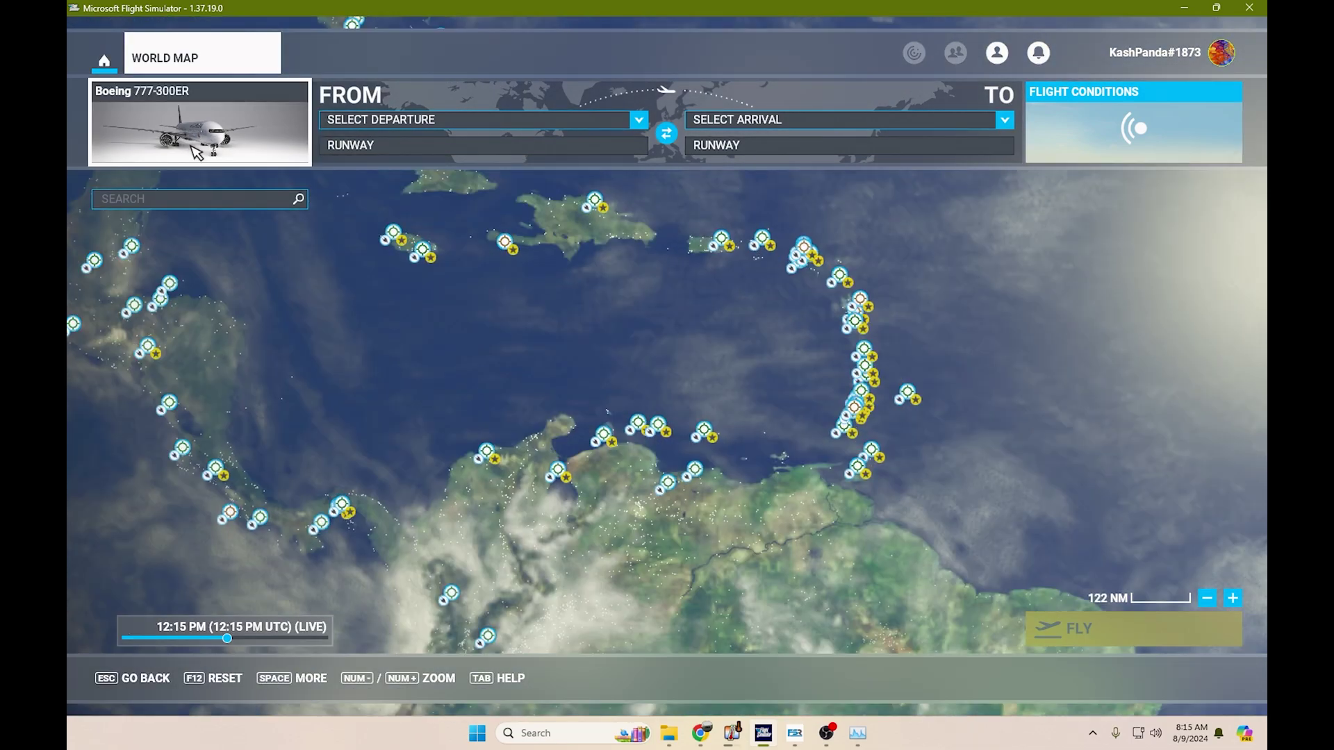
- Select the Cirrus Vision Jet G2 as the aircraft and close the aircraft selection
left_click(200, 125)
scroll(902, 397, "down", 3)
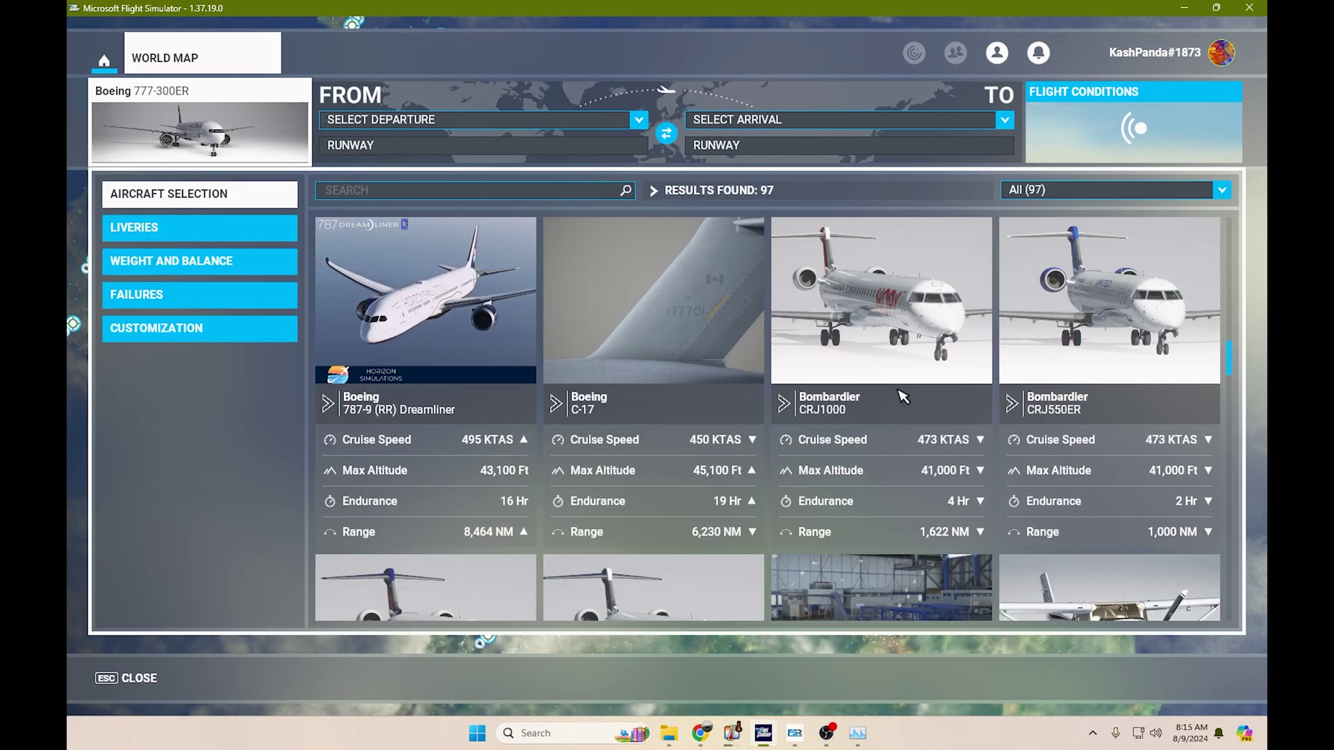
scroll(903, 396, "down", 3)
left_click(1109, 313)
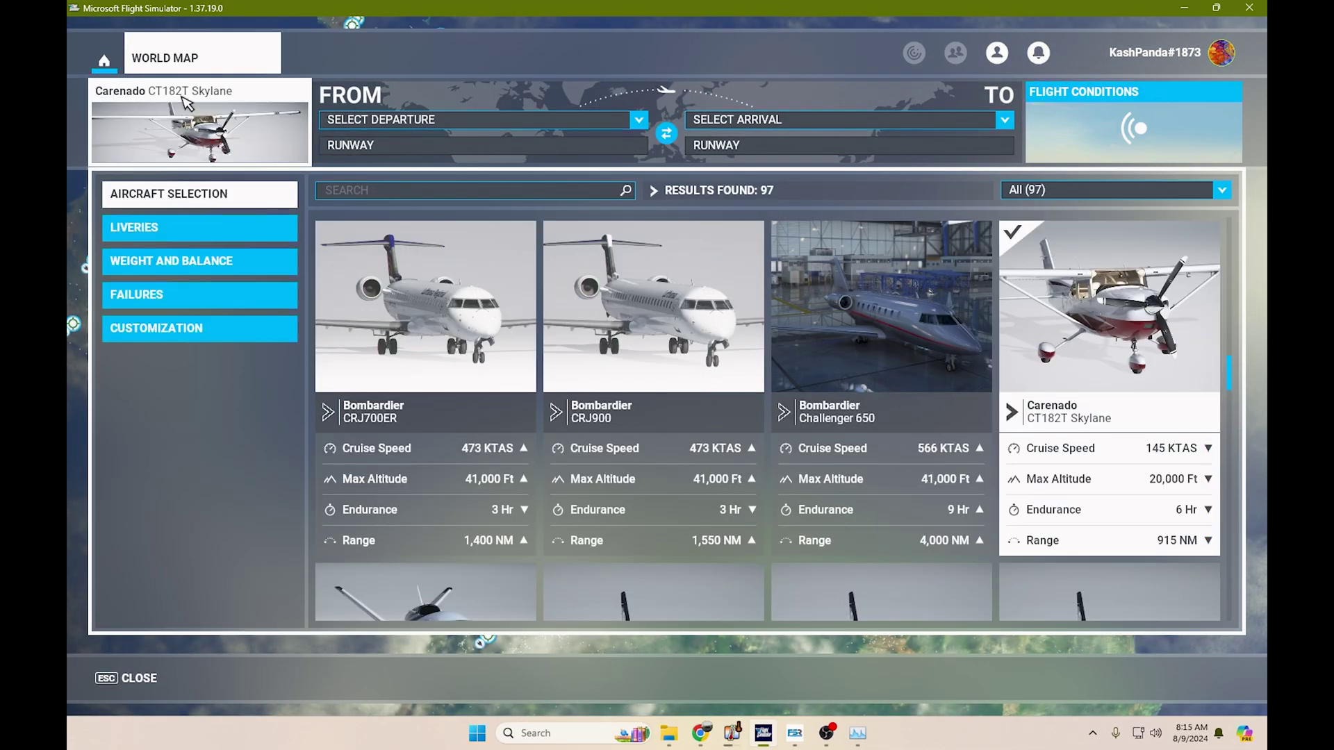
key("Down")
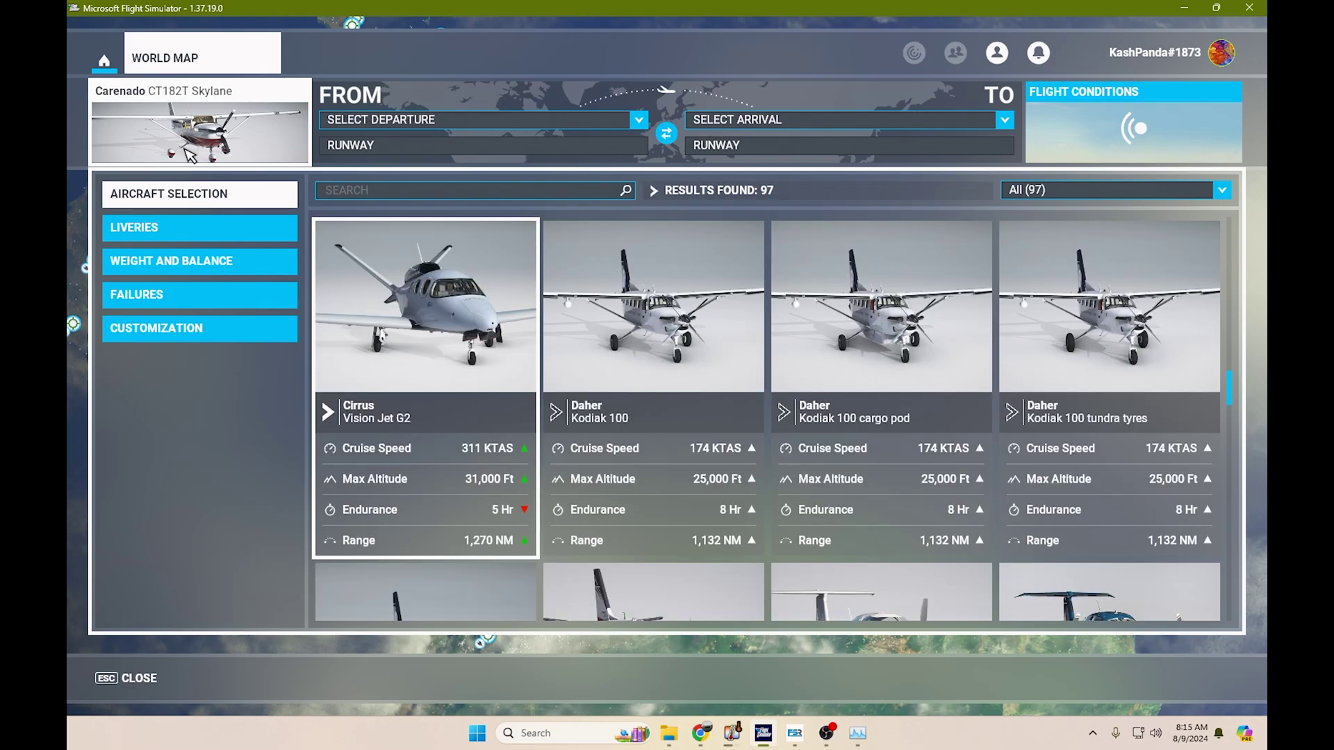
key("Return")
left_click(191, 154)
- Find Melville Hall (TDPD) on the world map and set it as the departure airport
scroll(908, 396, "up", 4)
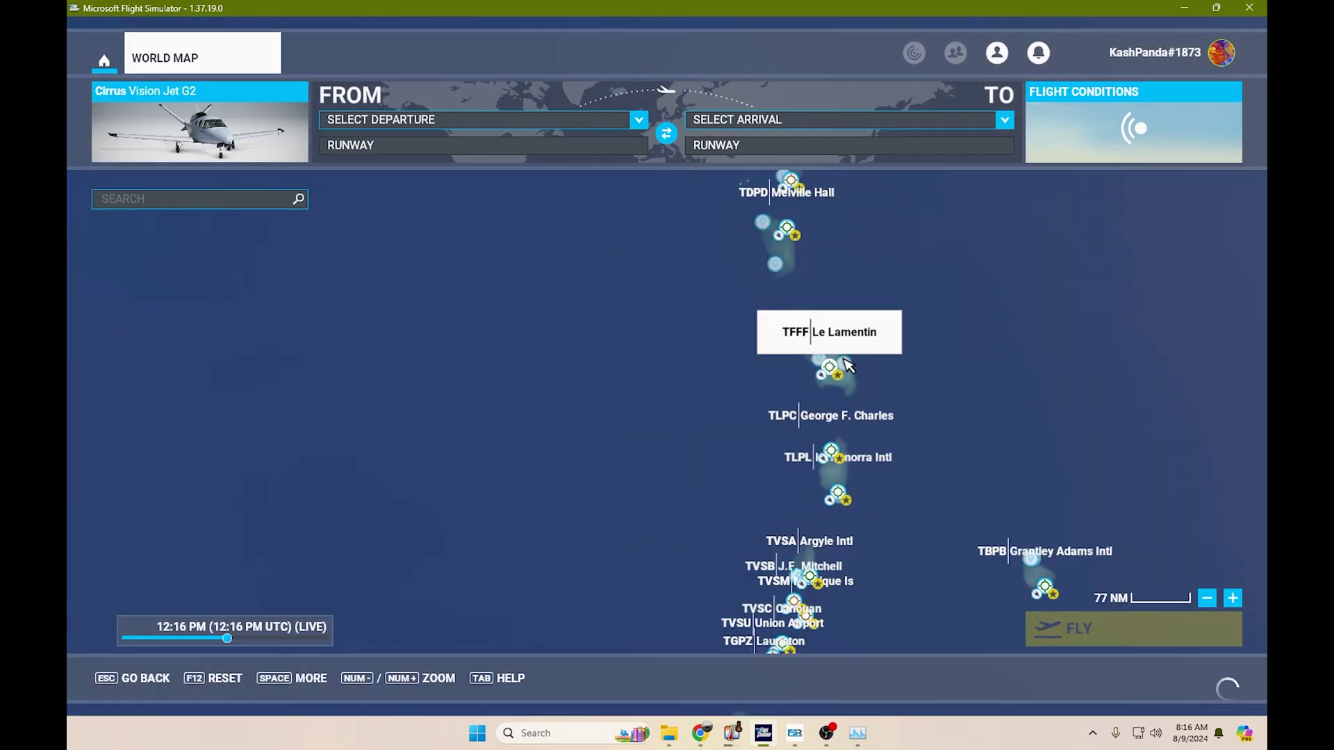
scroll(849, 366, "up", 3)
left_click_drag(759, 212, 824, 528)
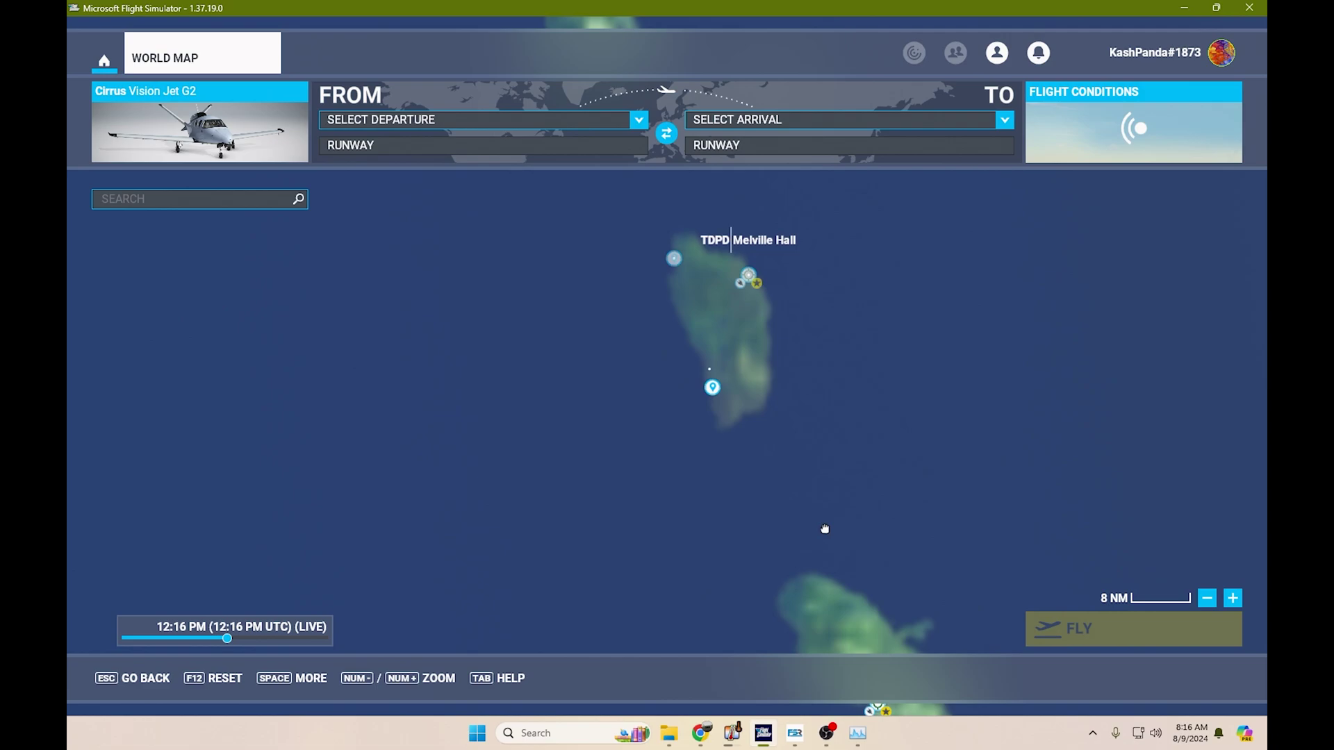
left_click(758, 294)
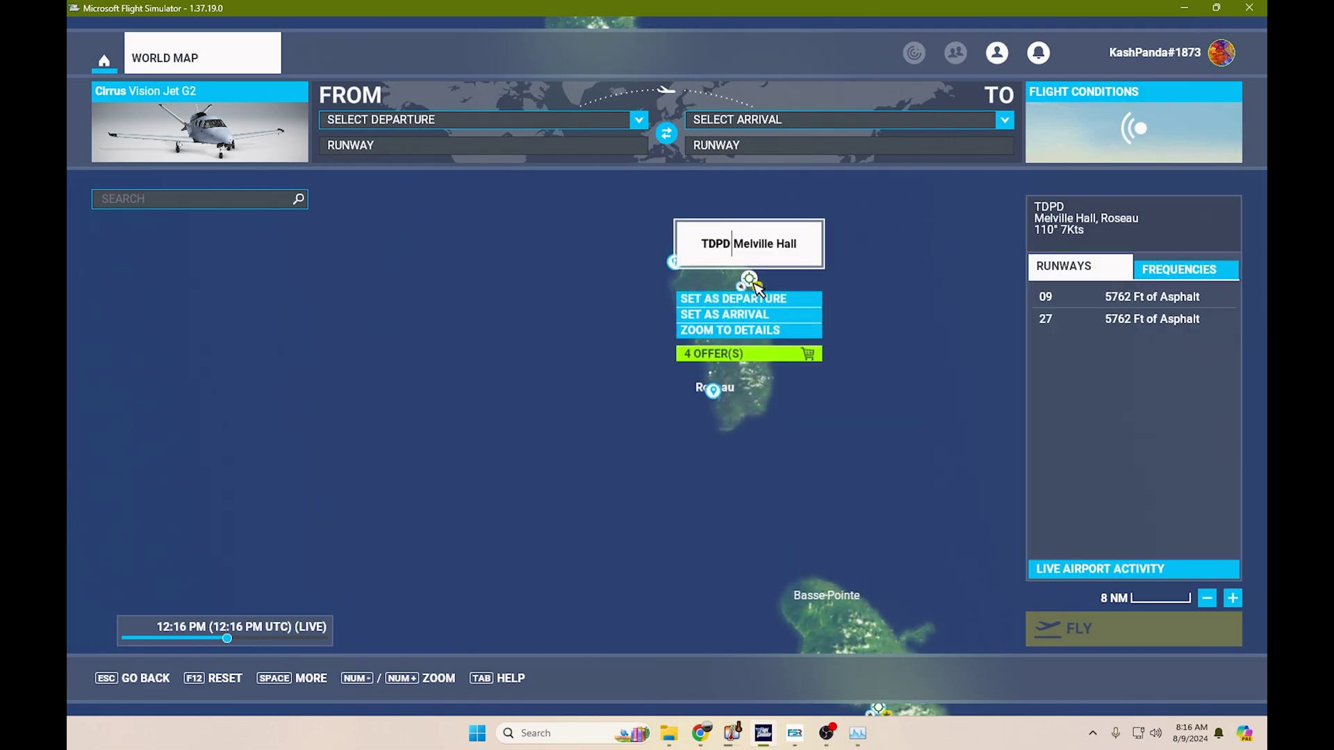
left_click(760, 298)
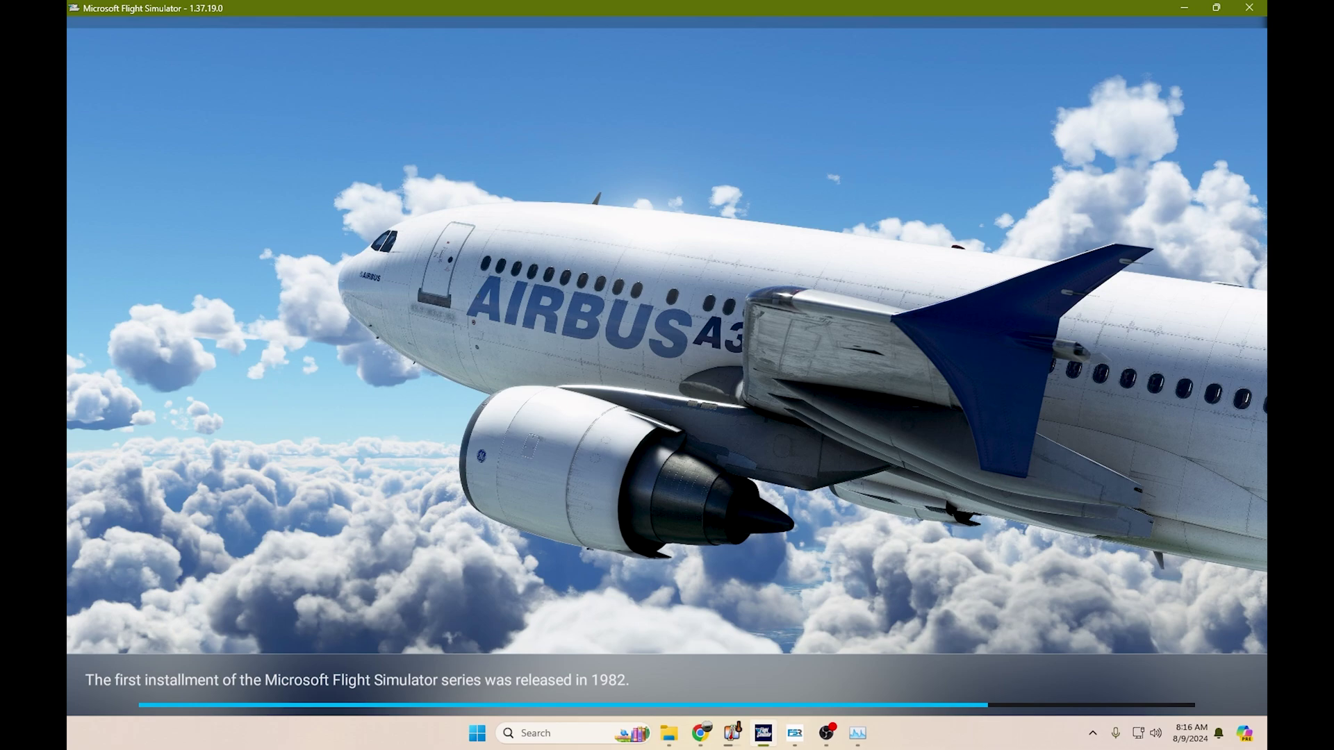
- Wait for the Melville Hall flight to load and confirm readiness to fly
left_click(828, 735)
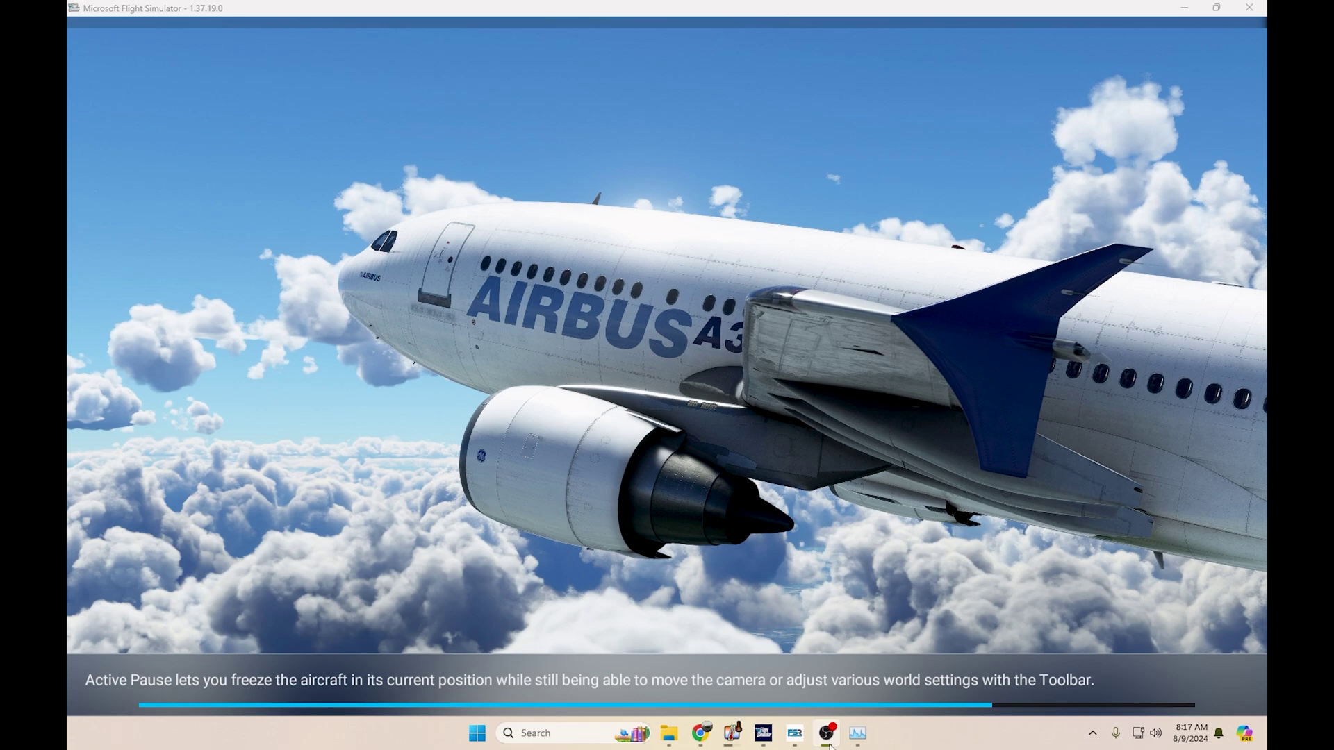
left_click(827, 737)
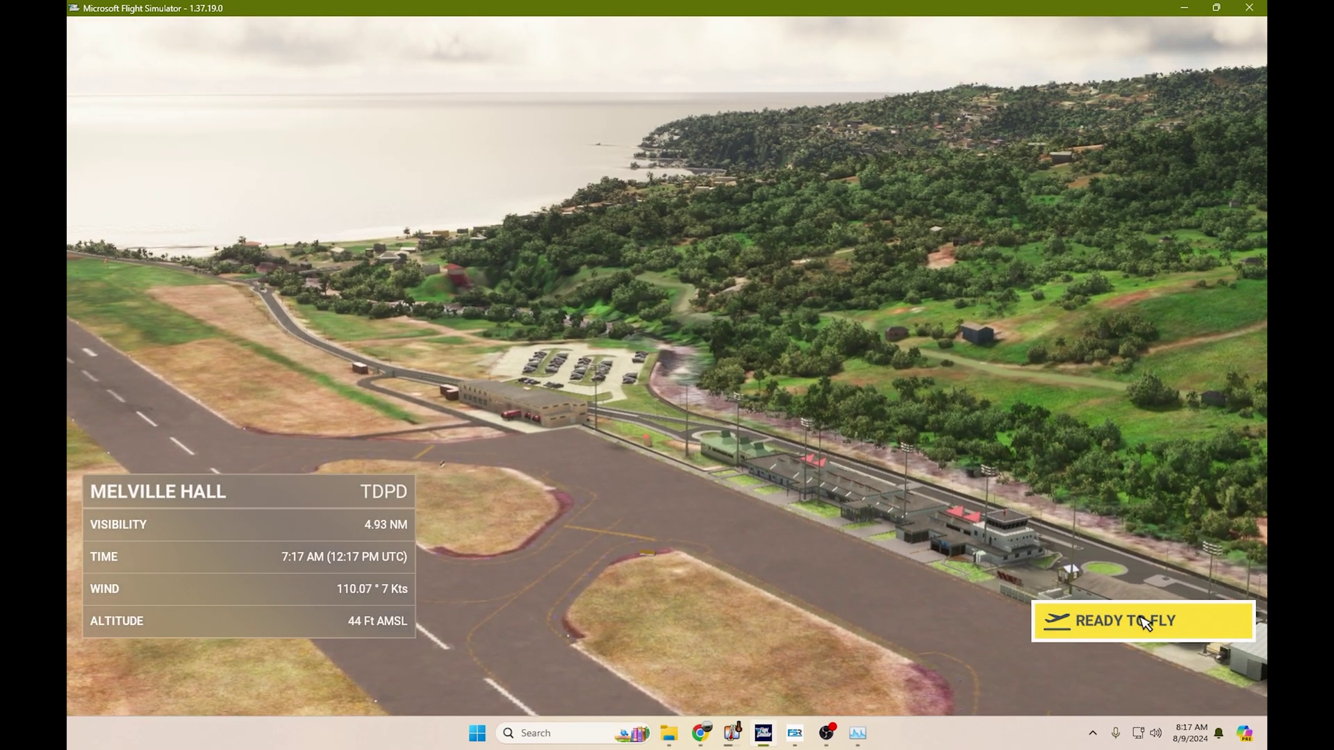
left_click(1145, 623)
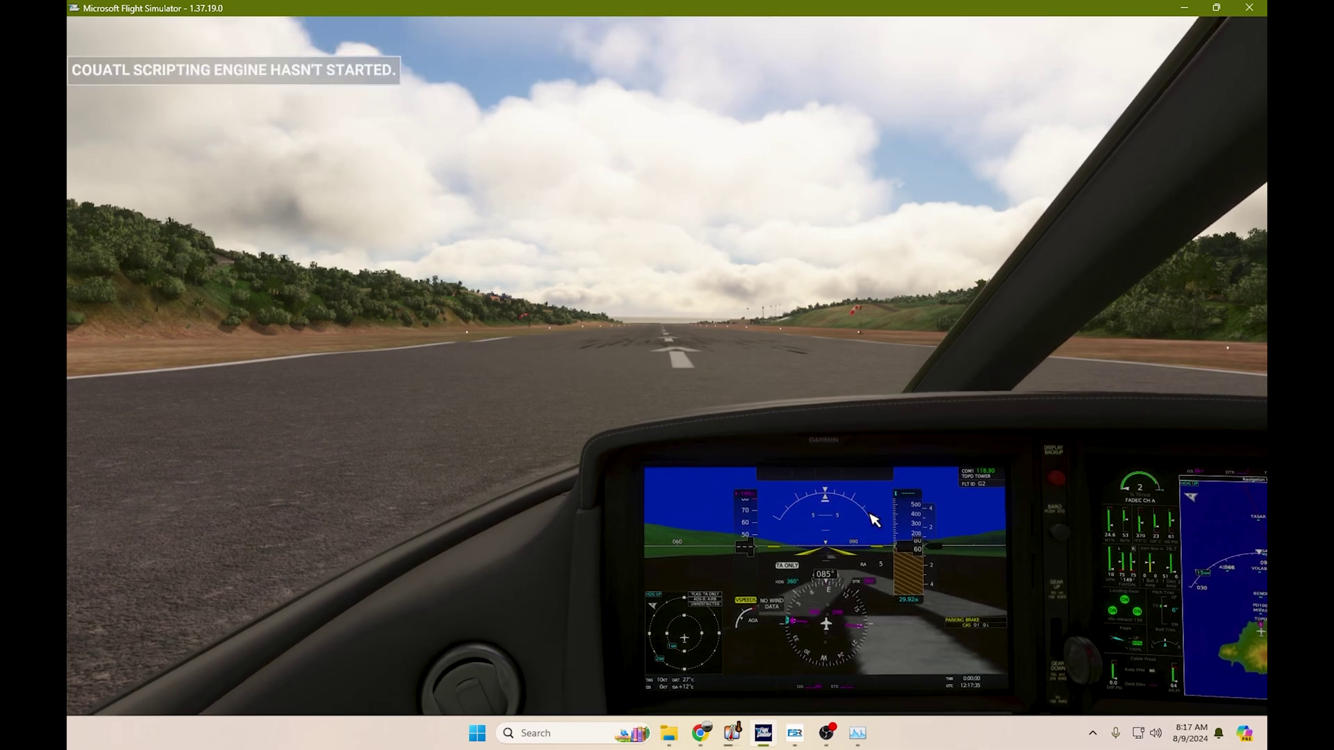
- Minimise the simulator, run Start Couatl for GSX MSFS from the desktop, and check the hidden system tray icons
left_click(1093, 733)
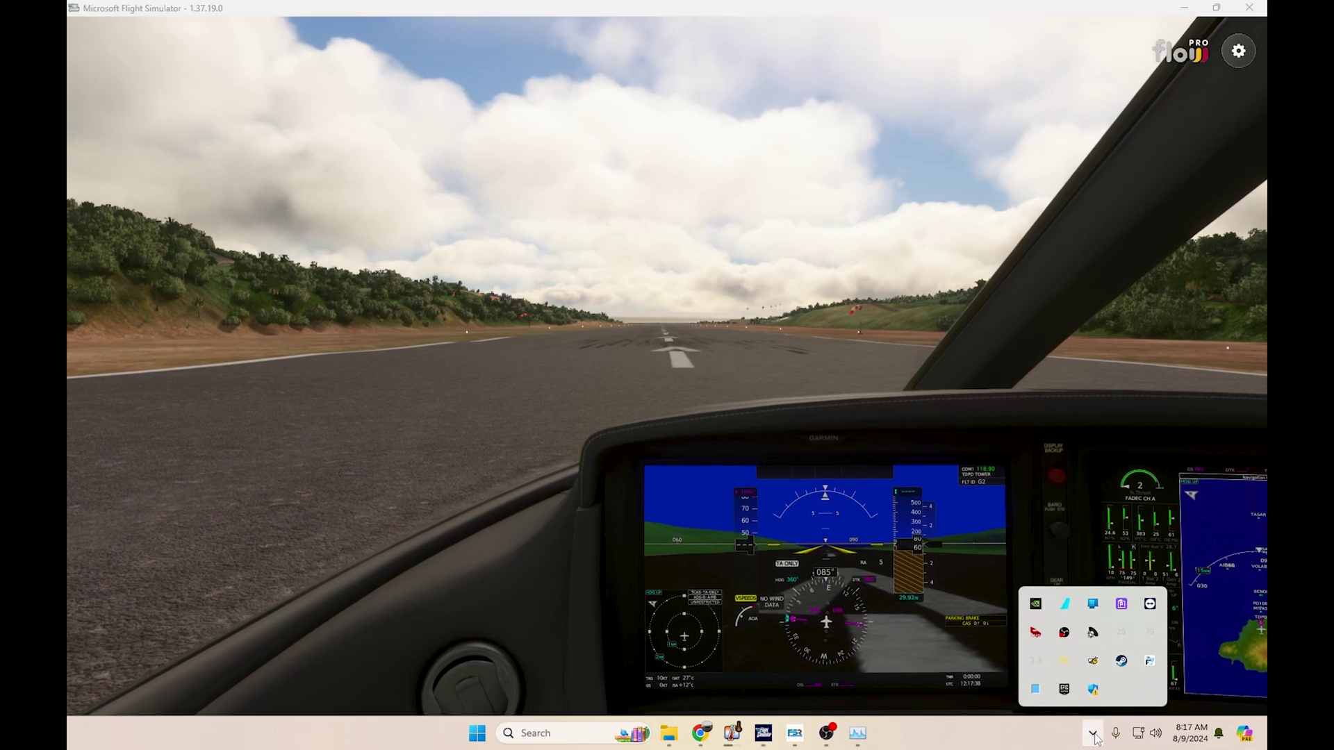
left_click(1093, 733)
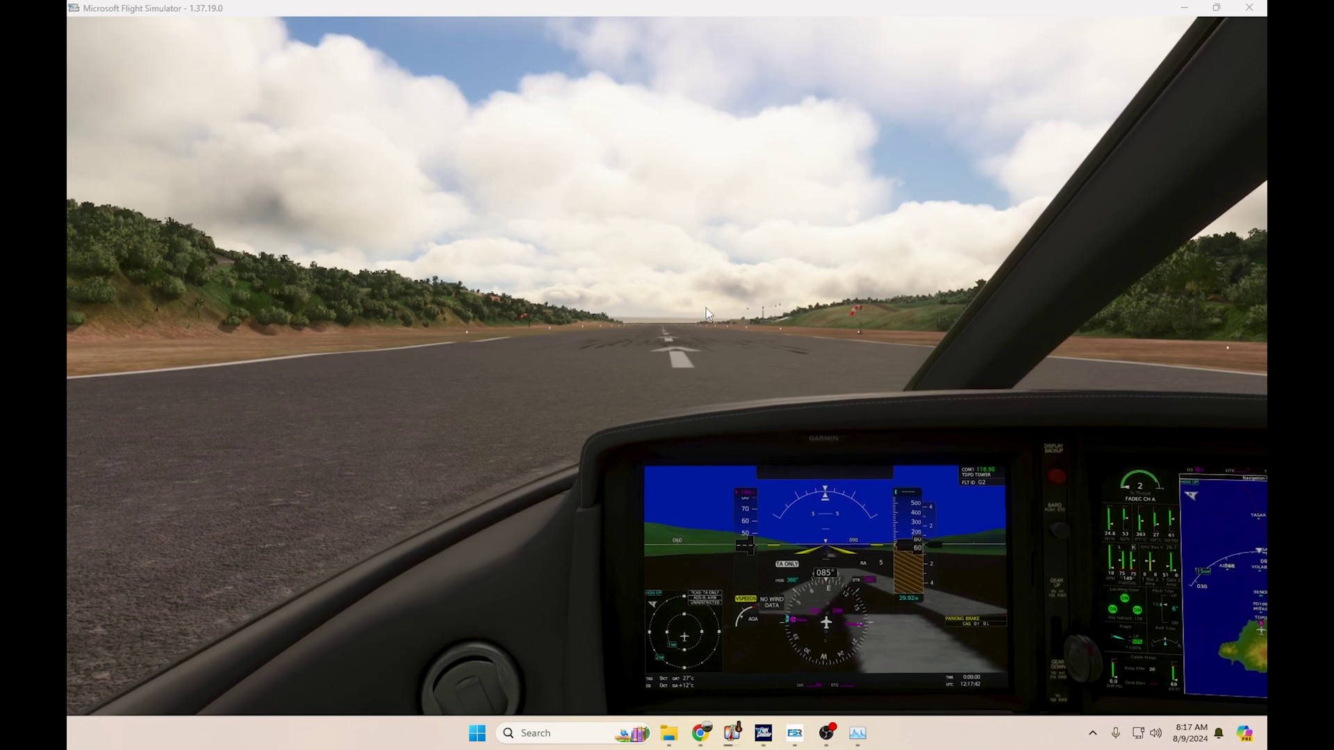
left_click(1183, 7)
double_click(229, 525)
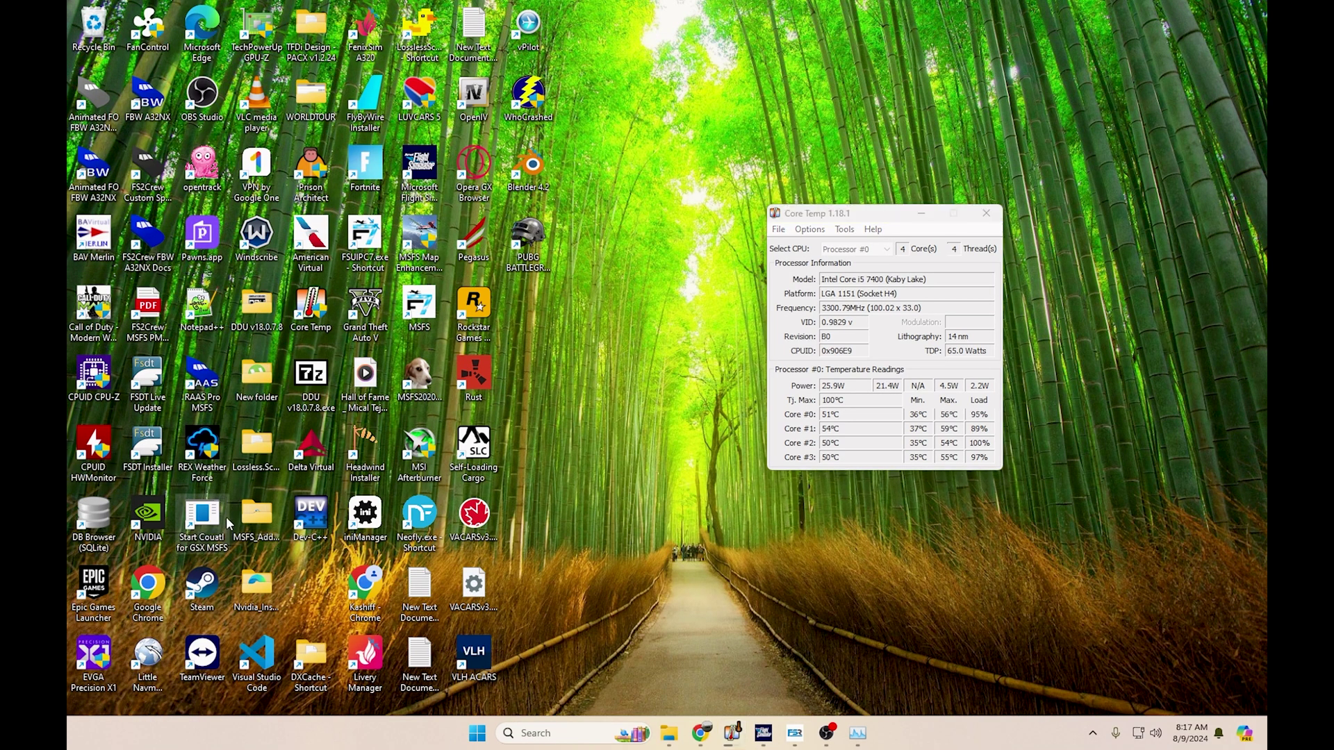
left_click(1093, 734)
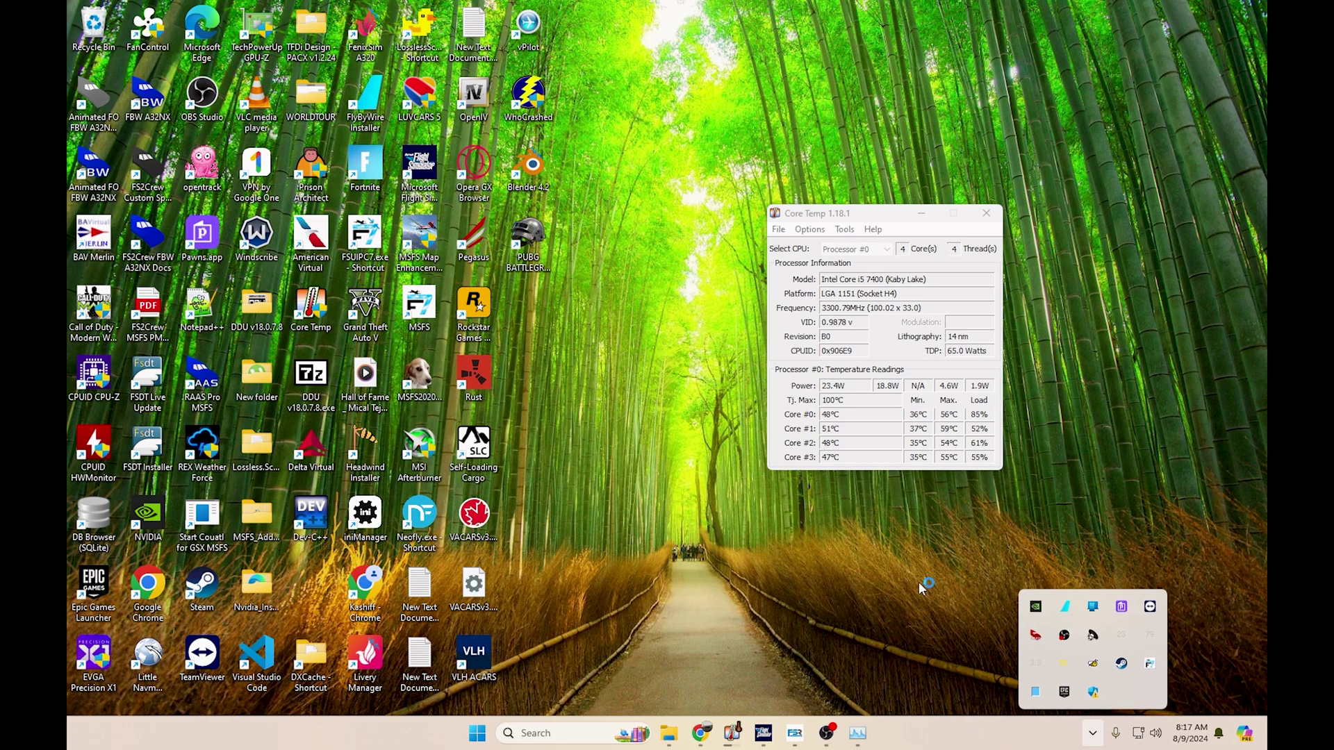
- Check the hidden system tray icons for the Couatl engine and switch back to Microsoft Flight Simulator
left_click(1092, 733)
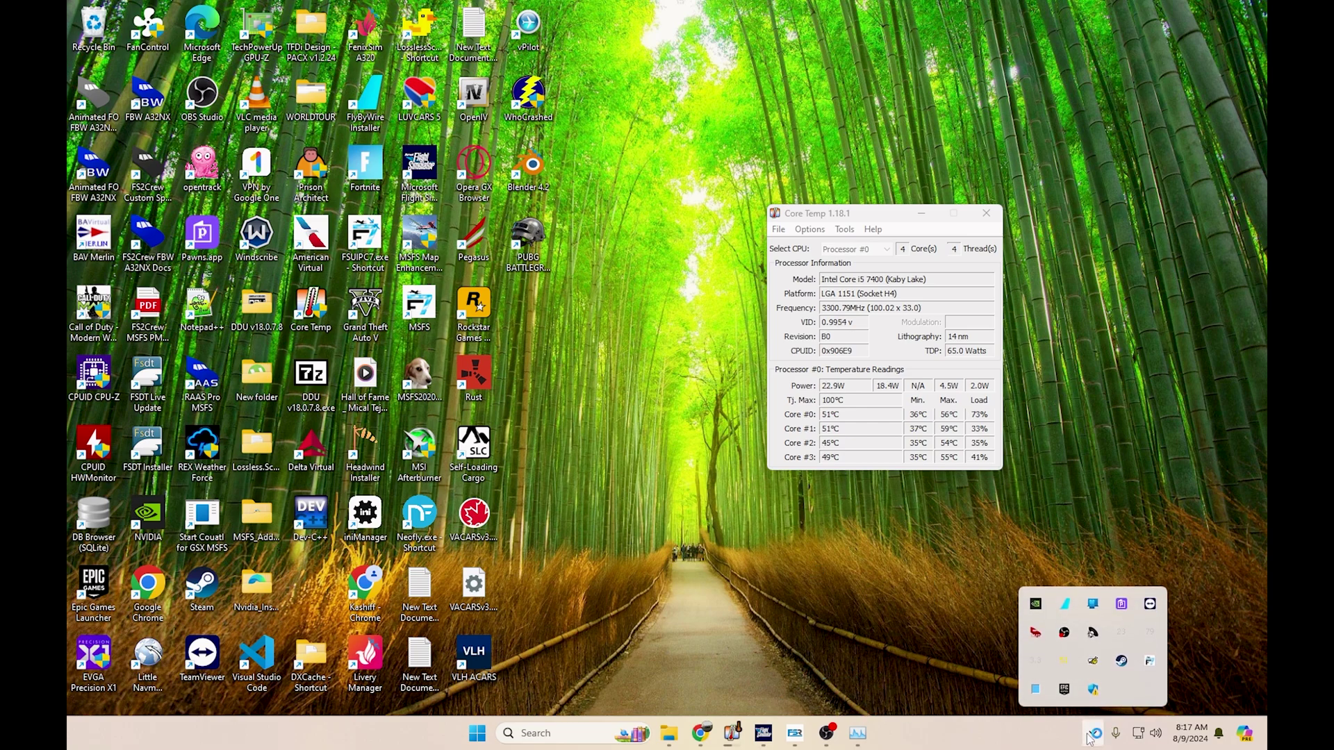
left_click_drag(1089, 736, 1064, 605)
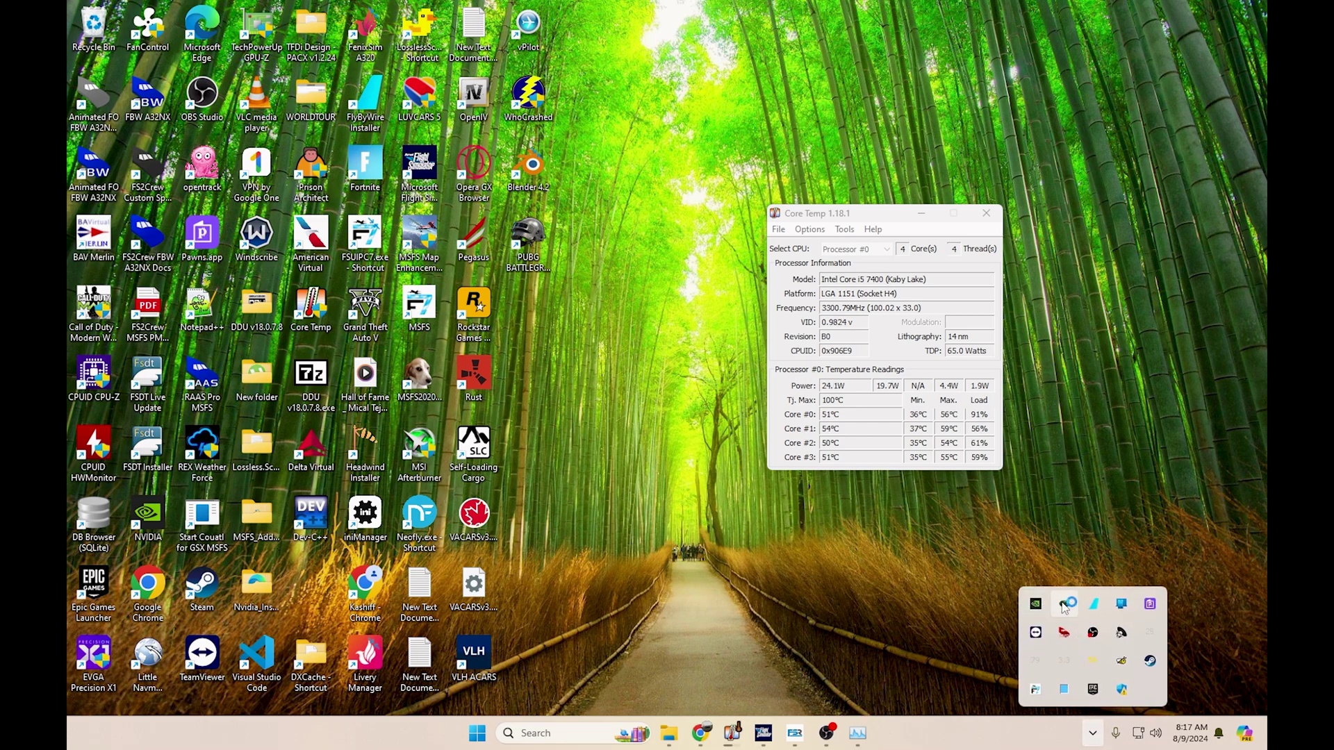
left_click(763, 733)
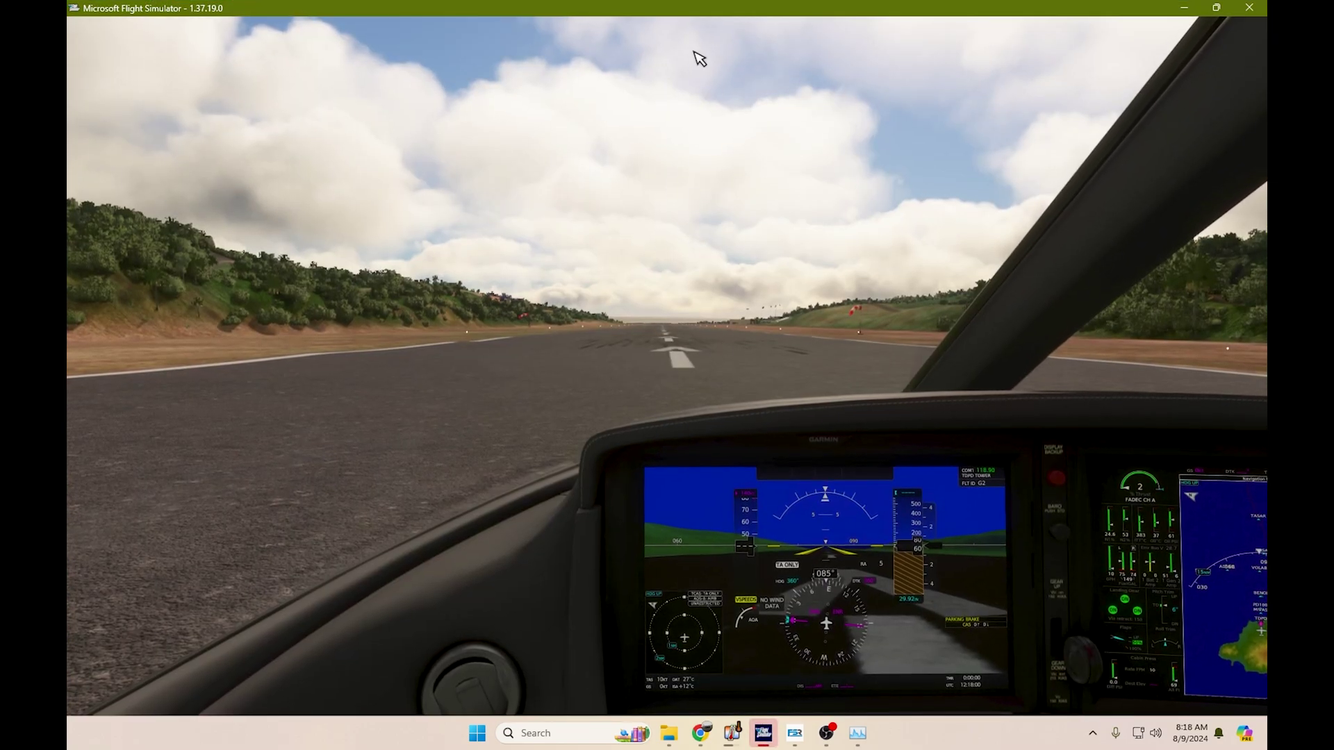
- Try to load the GSX main menu in the cockpit and close its window
mouse_move(736, 56)
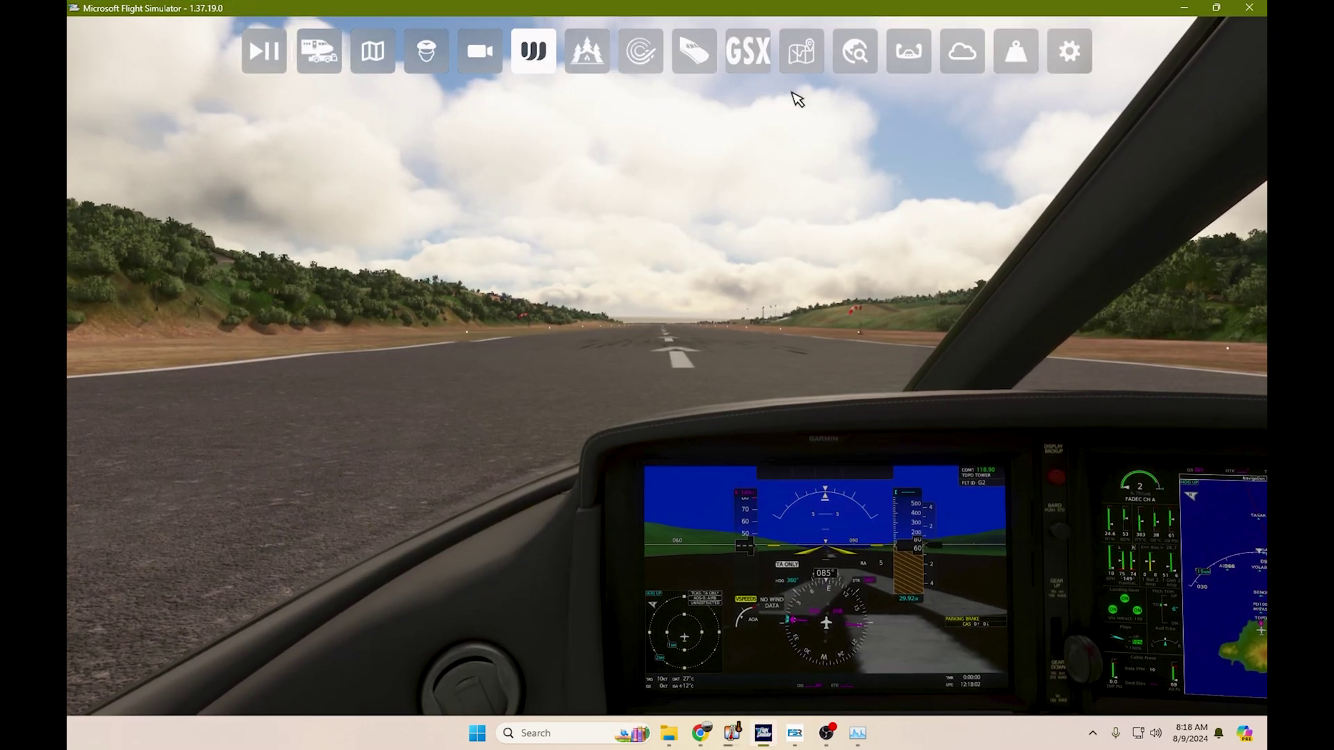
mouse_move(715, 24)
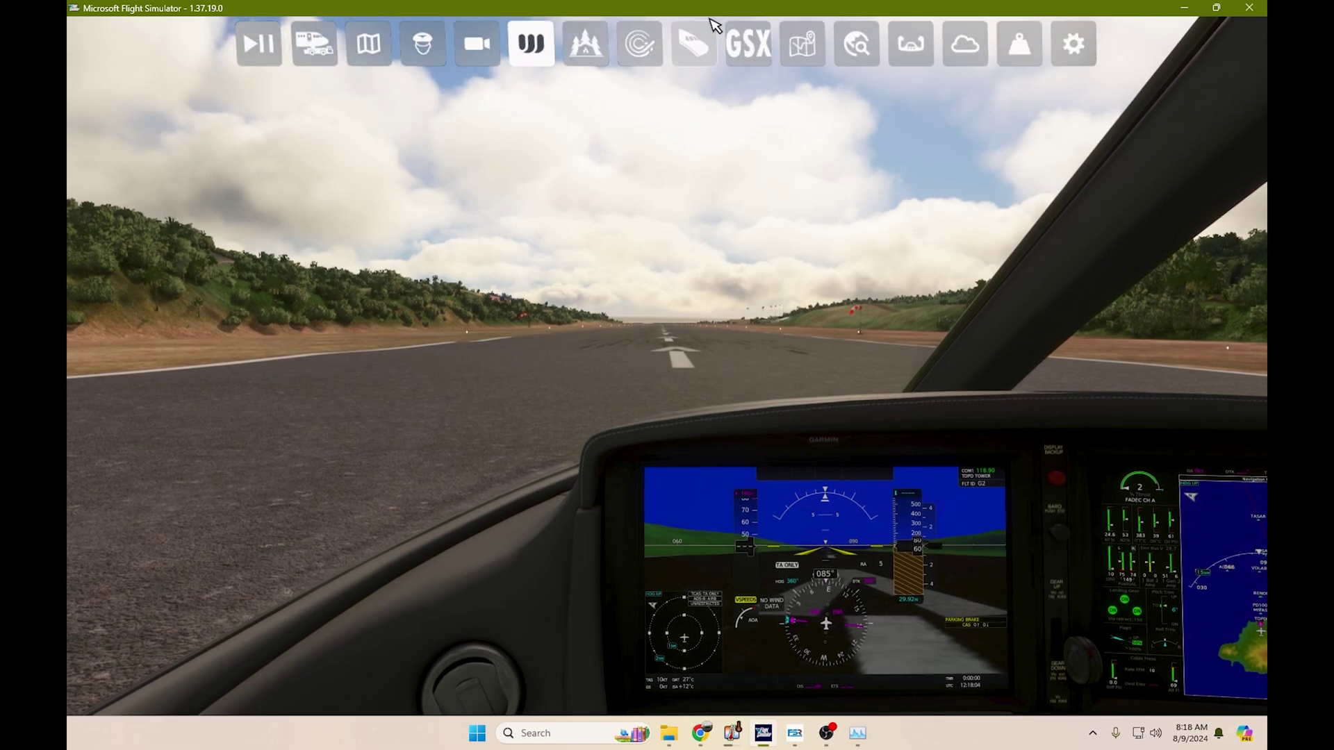
left_click(747, 54)
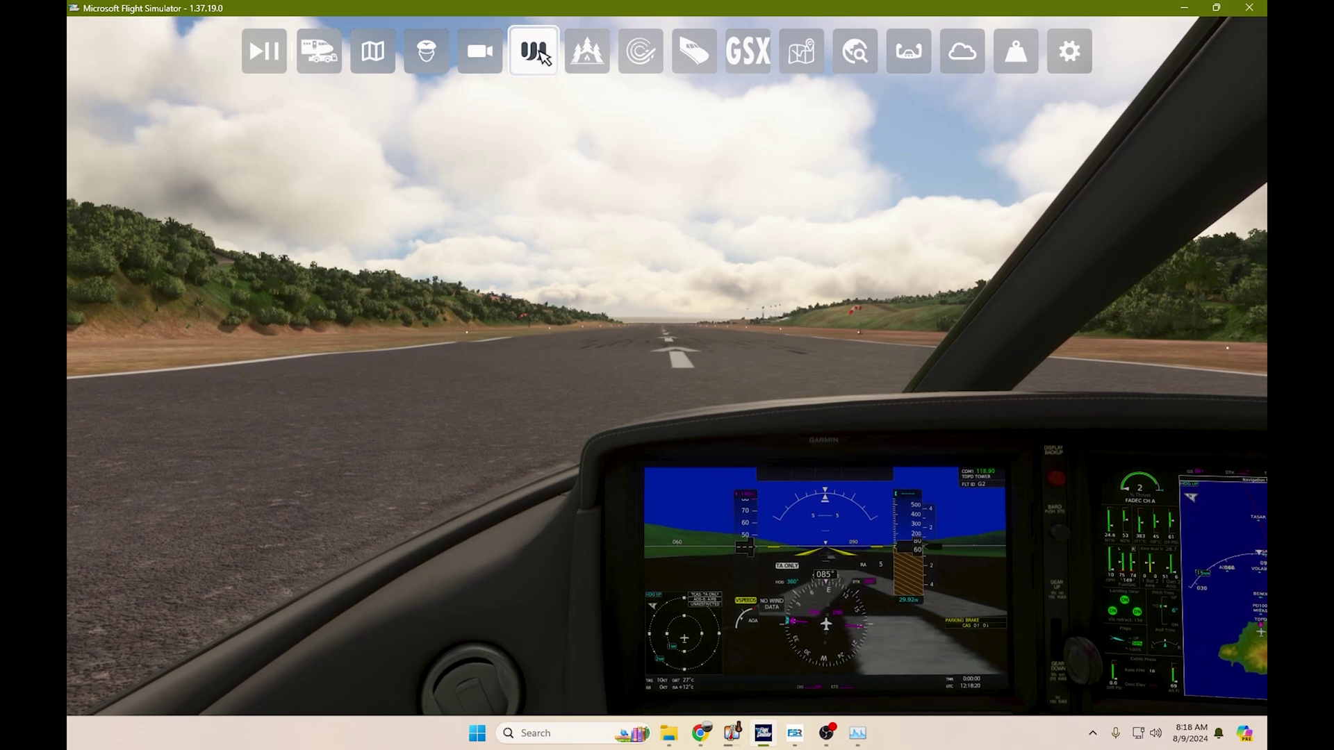
left_click(748, 51)
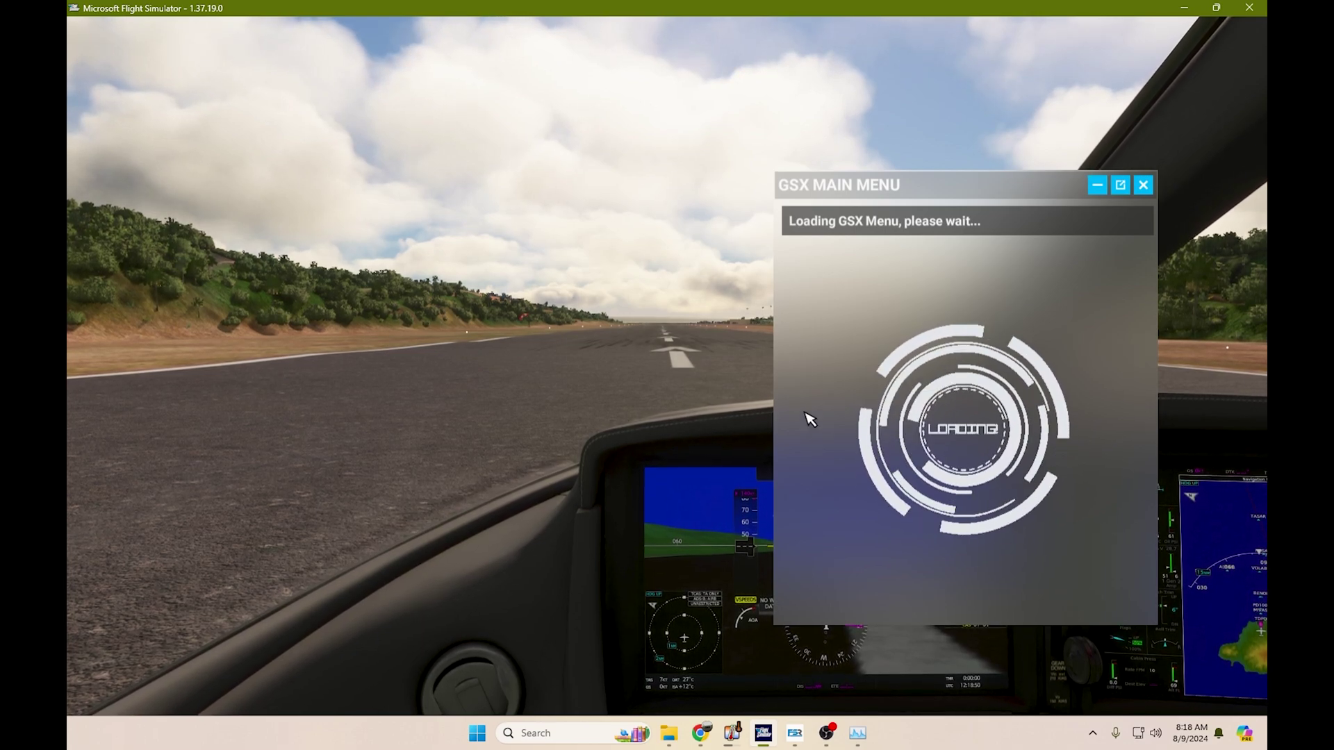
left_click(1143, 184)
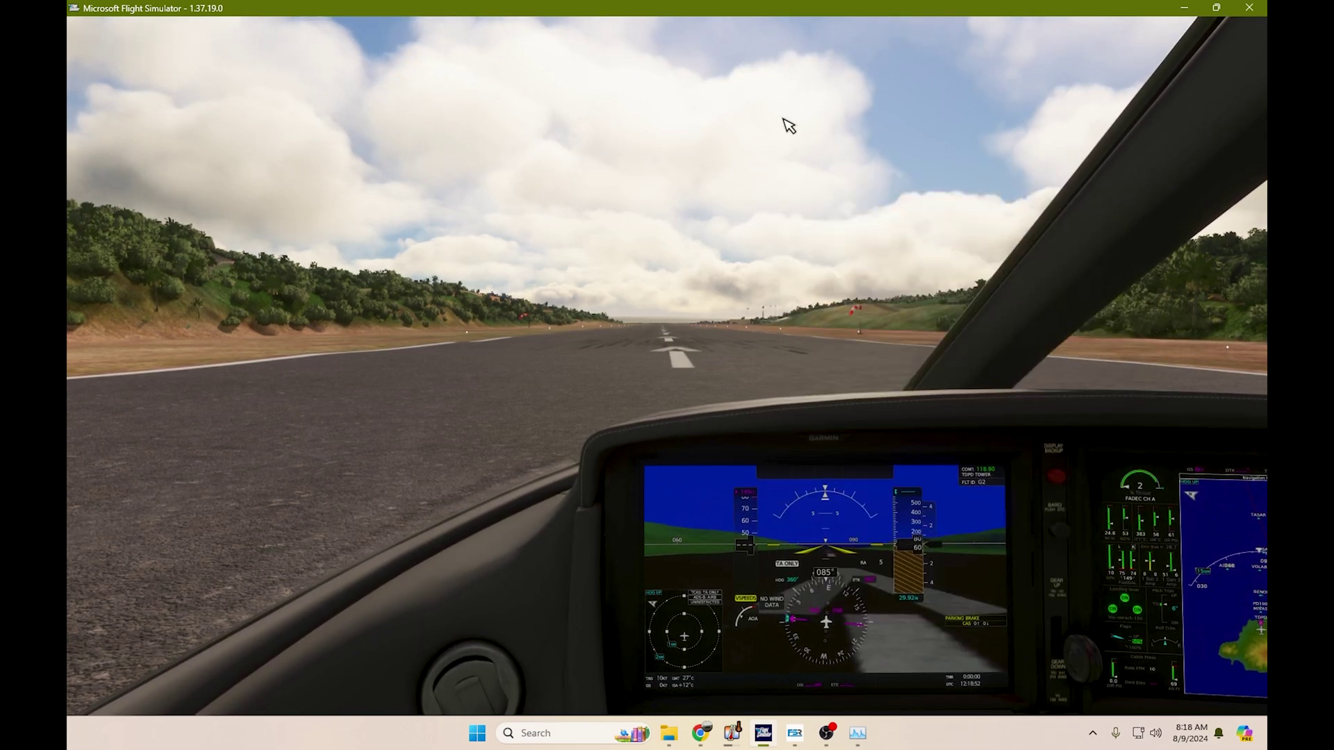
- Reopen the GSX main menu until its Melville Hall parking options load, and close it
mouse_move(754, 53)
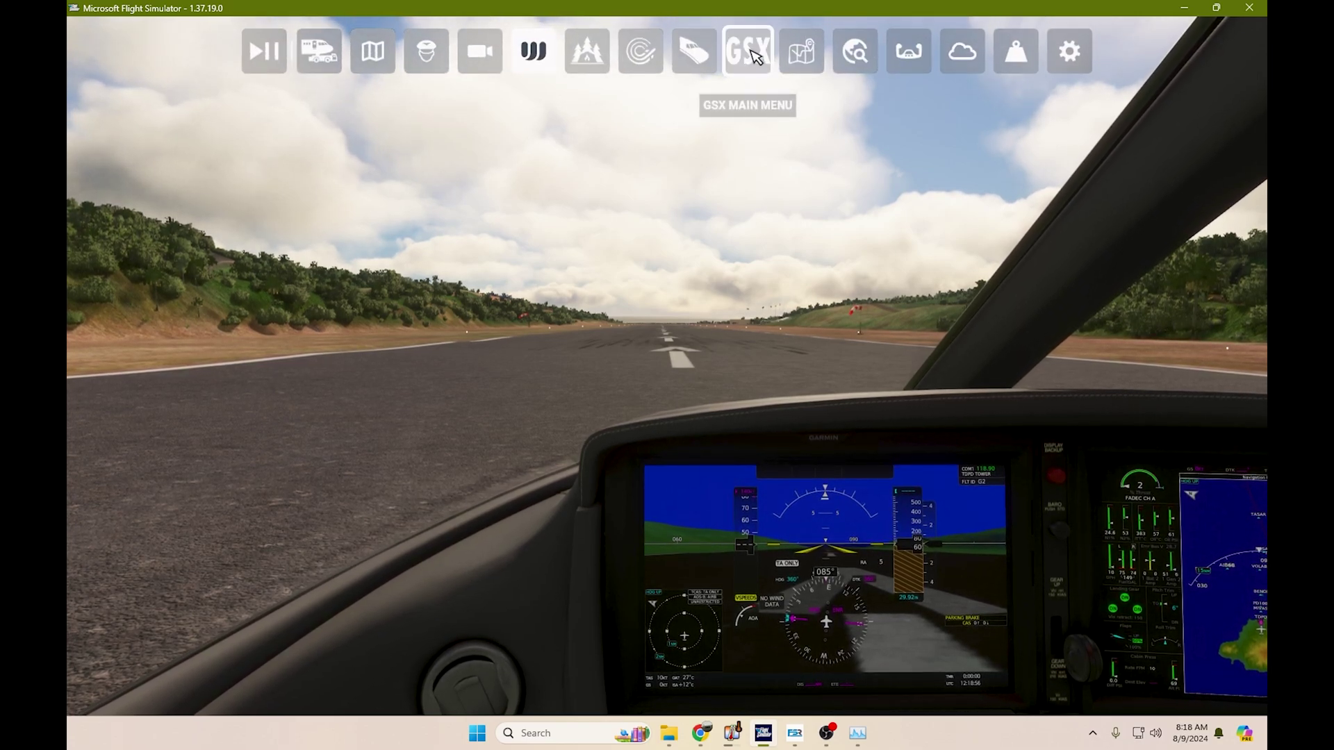
left_click(754, 54)
left_click(752, 55)
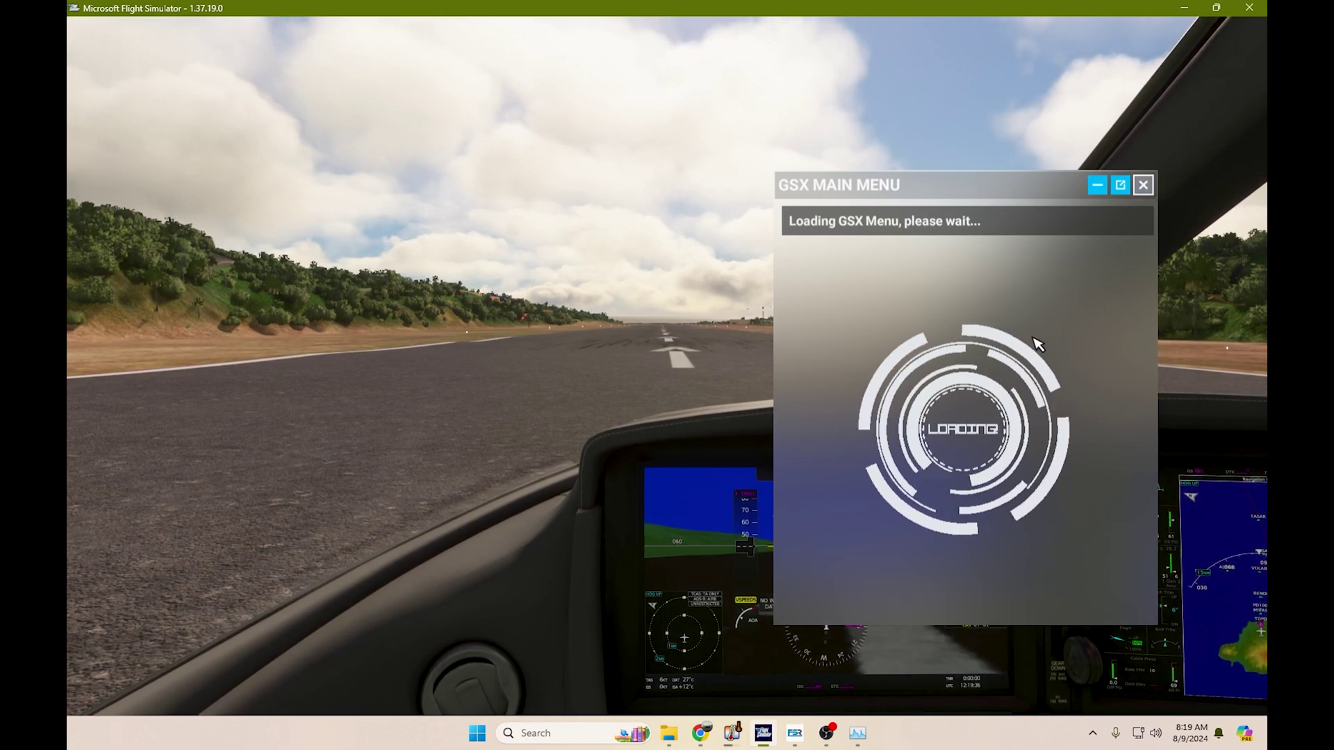
left_click(750, 37)
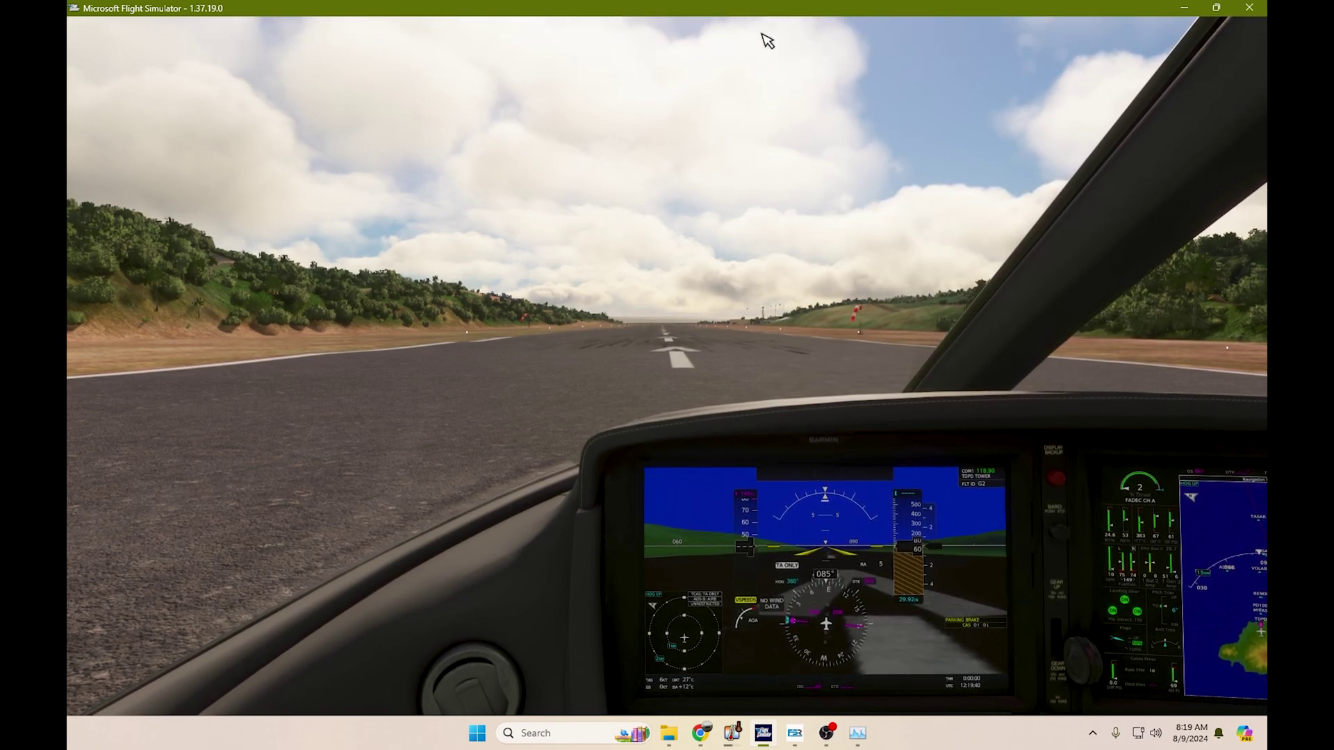
left_click(764, 32)
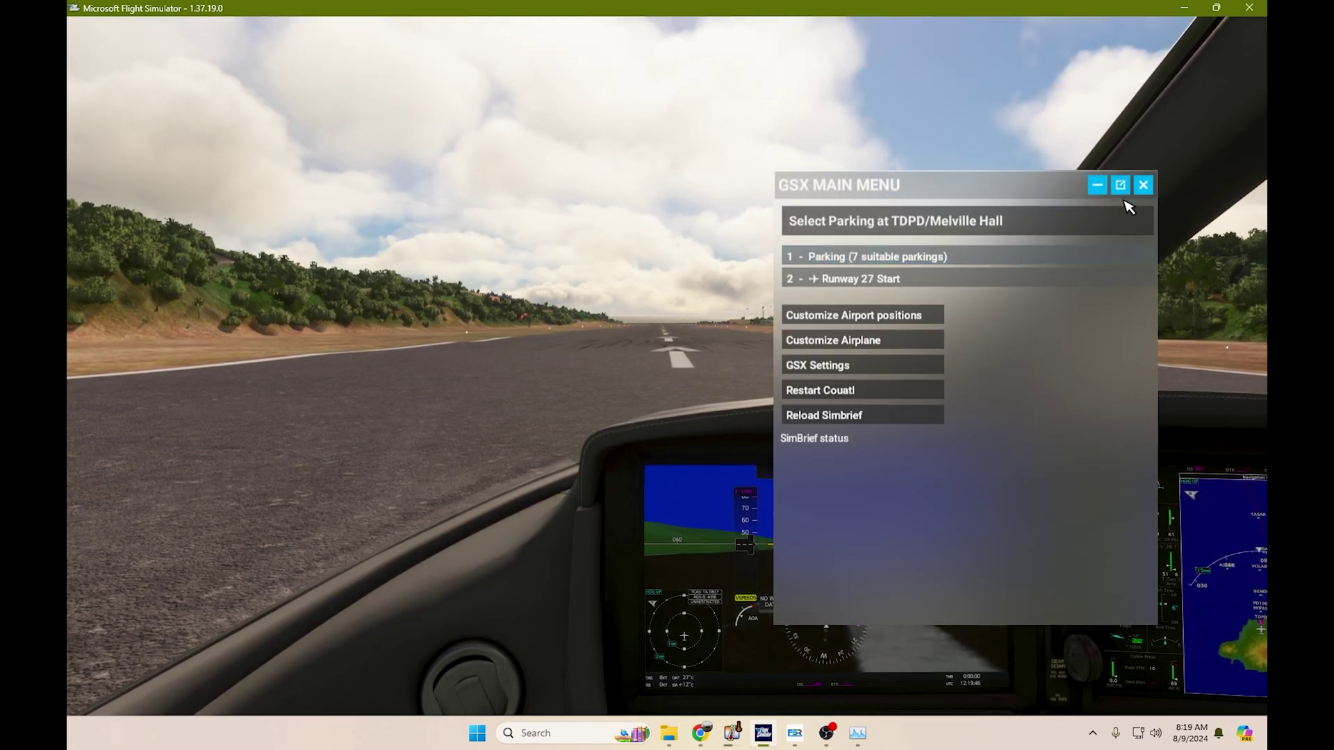
left_click(1143, 185)
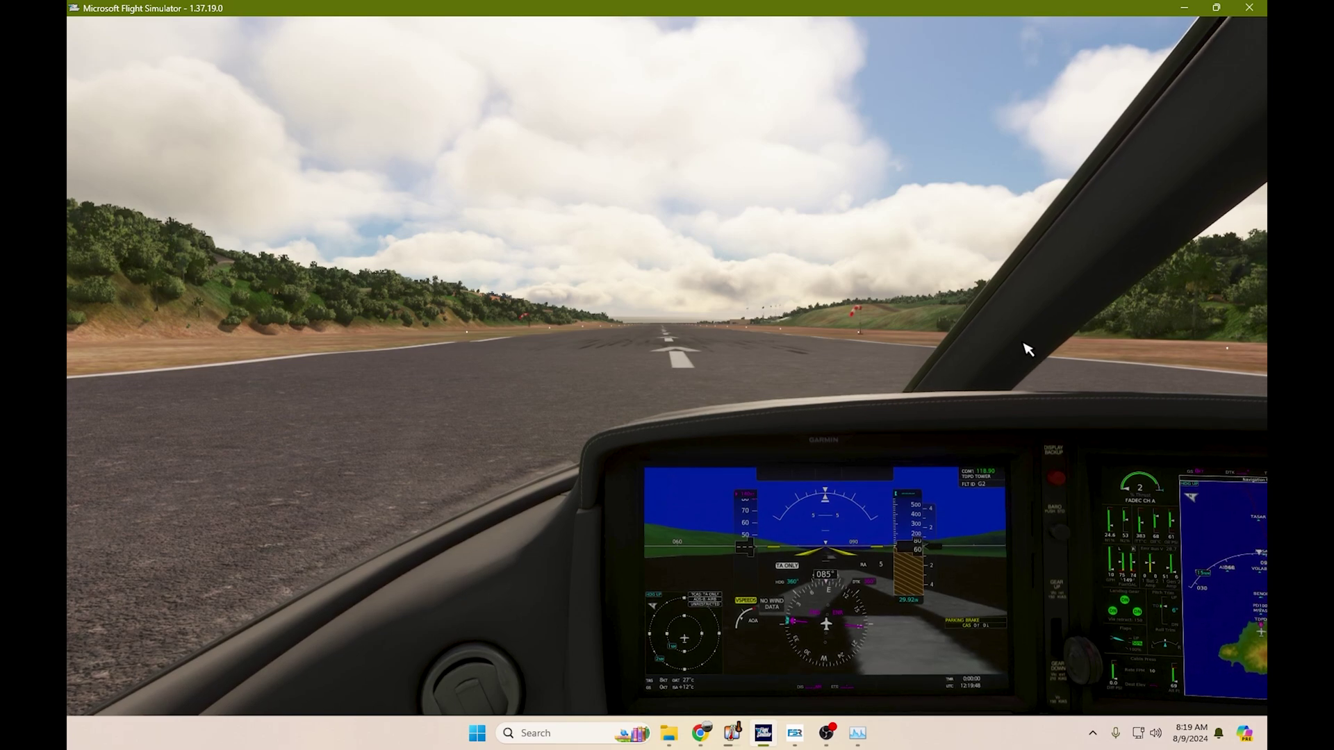
- Bring up the GSX main menu again, review its parking, customisation and Restart Couatl options, and close it
mouse_move(667, 56)
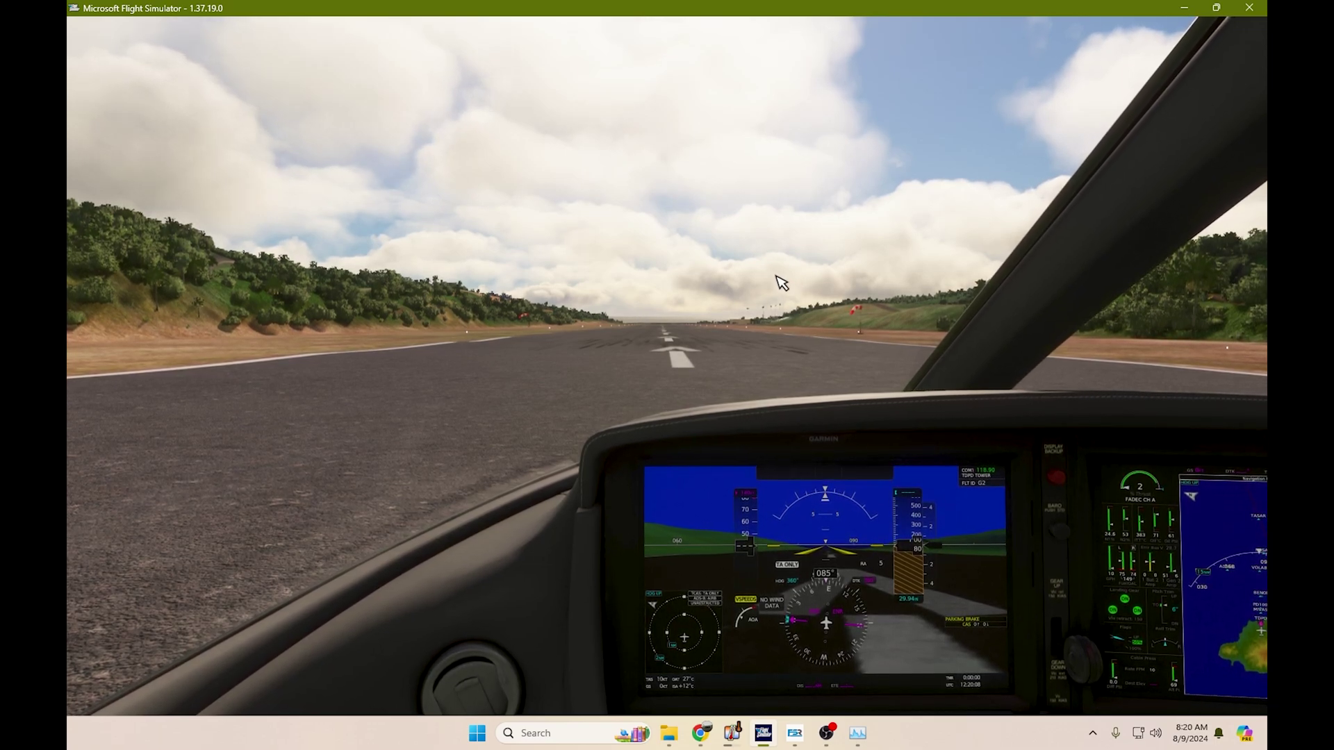
mouse_move(748, 42)
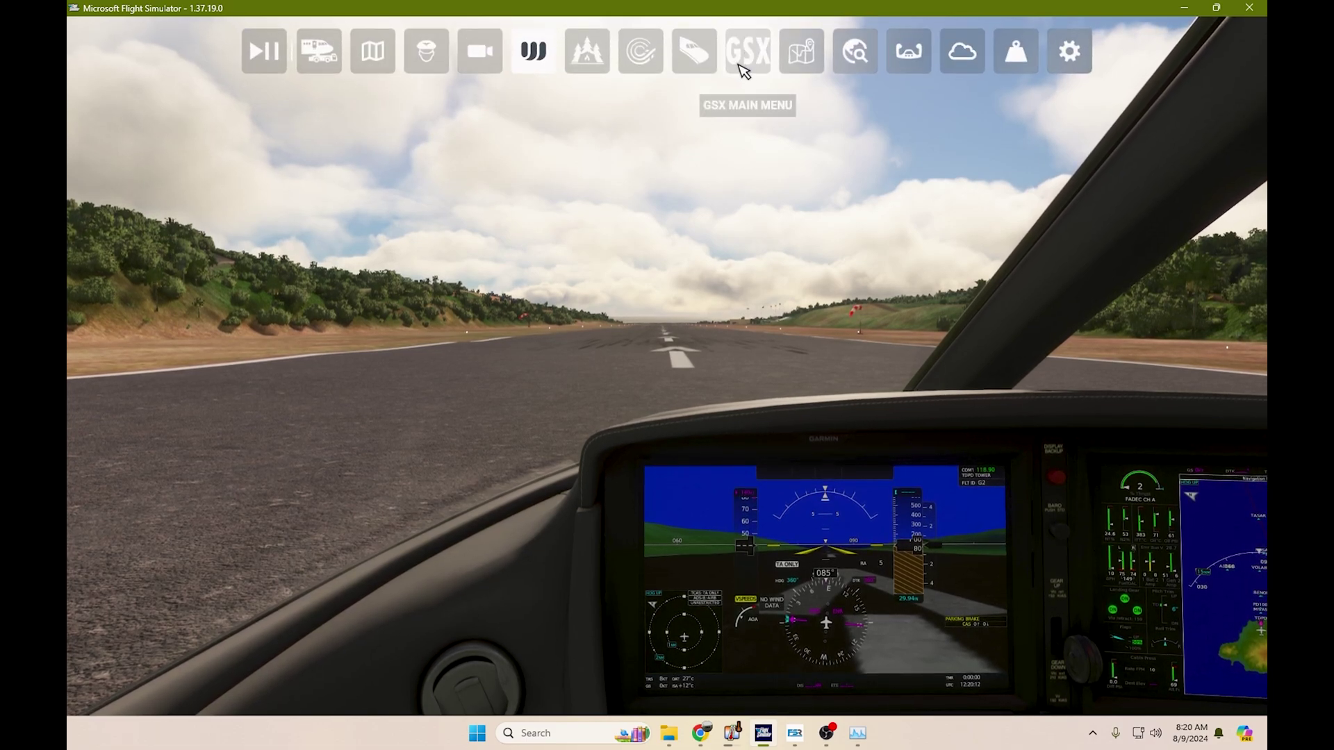
left_click(761, 55)
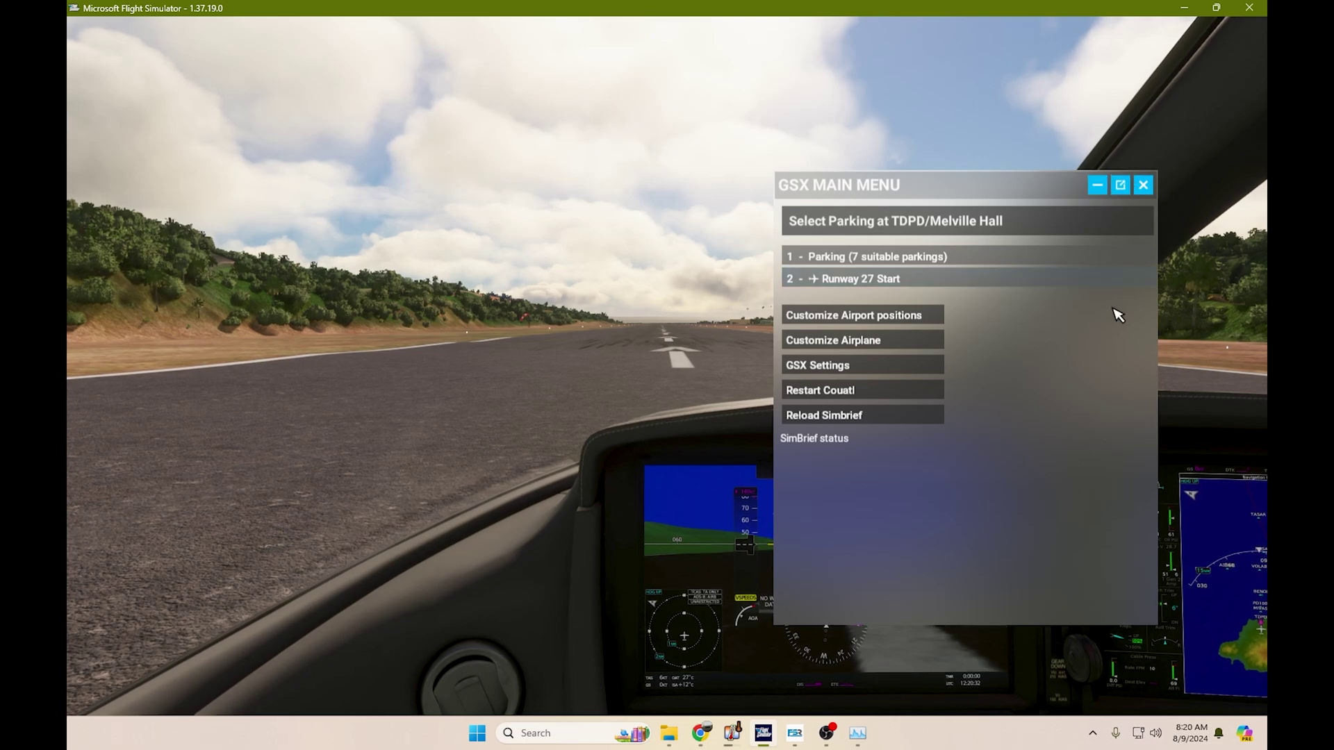
left_click(1144, 185)
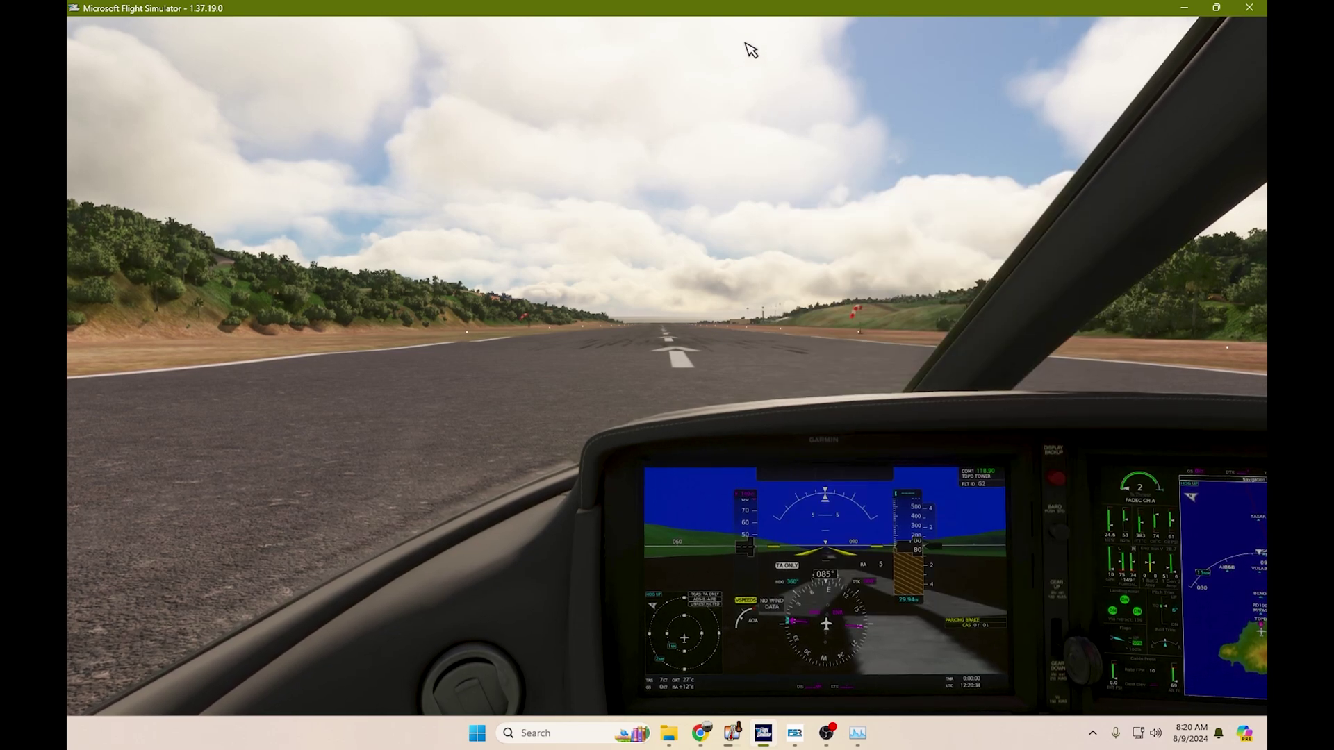
mouse_move(750, 44)
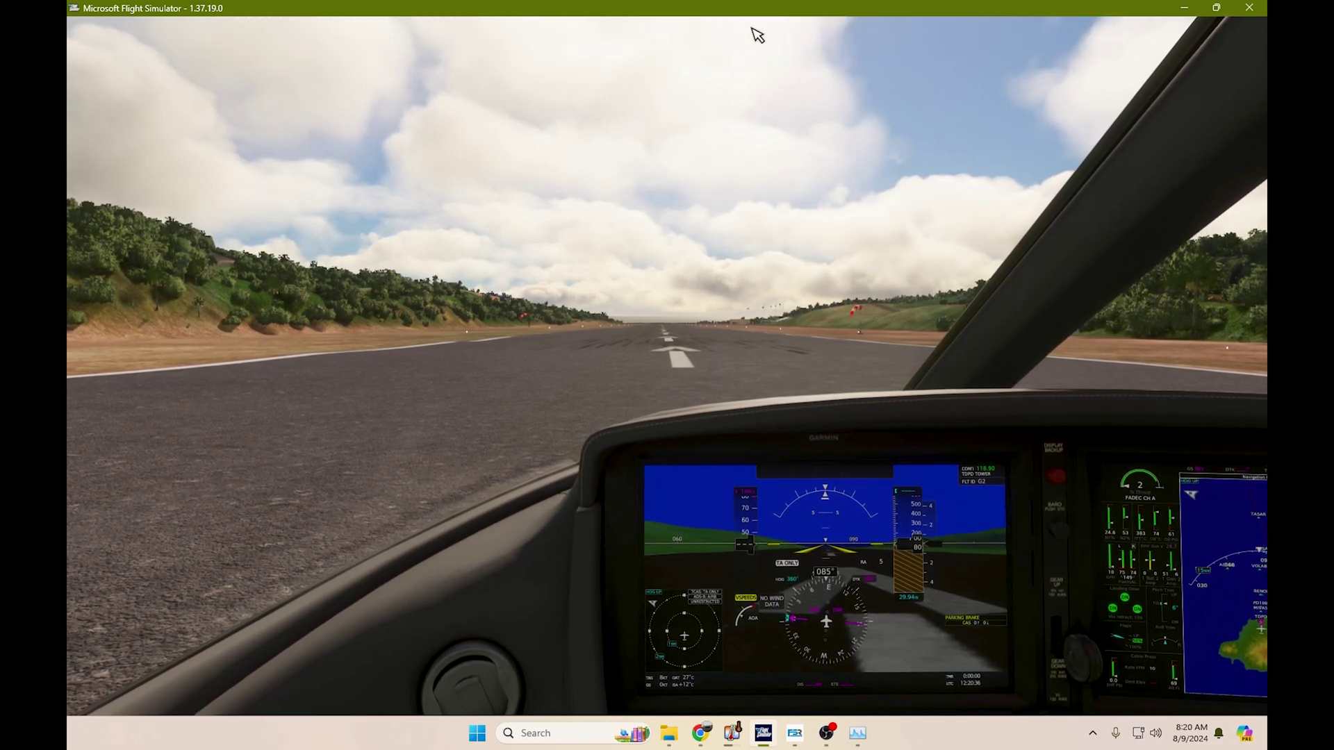